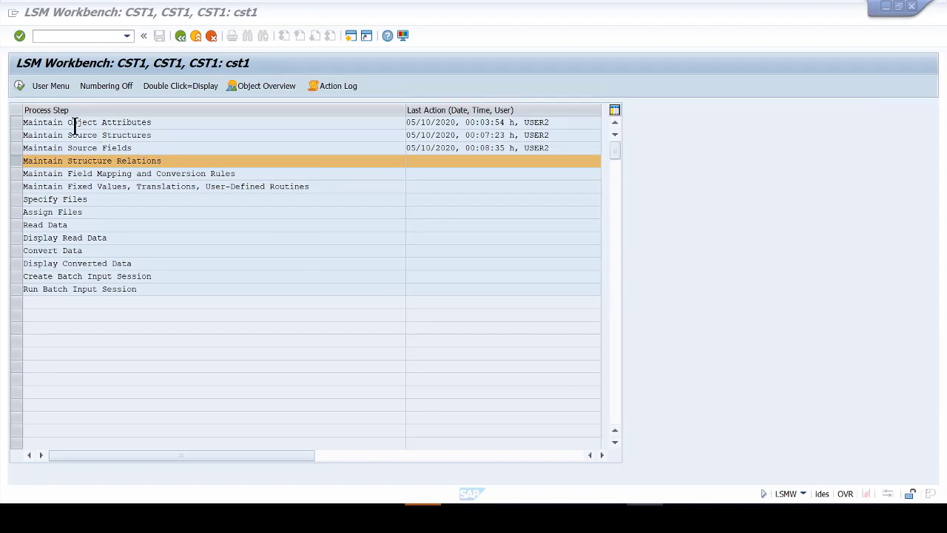
Step: Review the completed LSMW steps: Object Attributes, Source Structures and Source Fields
{"action": "left_click_drag", "start_coordinate": [209, 123], "coordinate": [162, 123]}
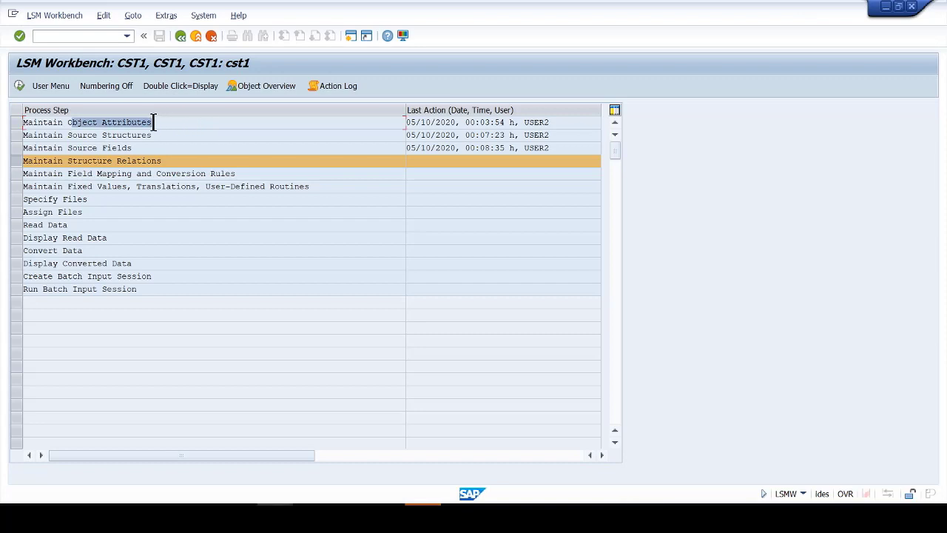
{"action": "left_click_drag", "start_coordinate": [71, 137], "coordinate": [163, 135]}
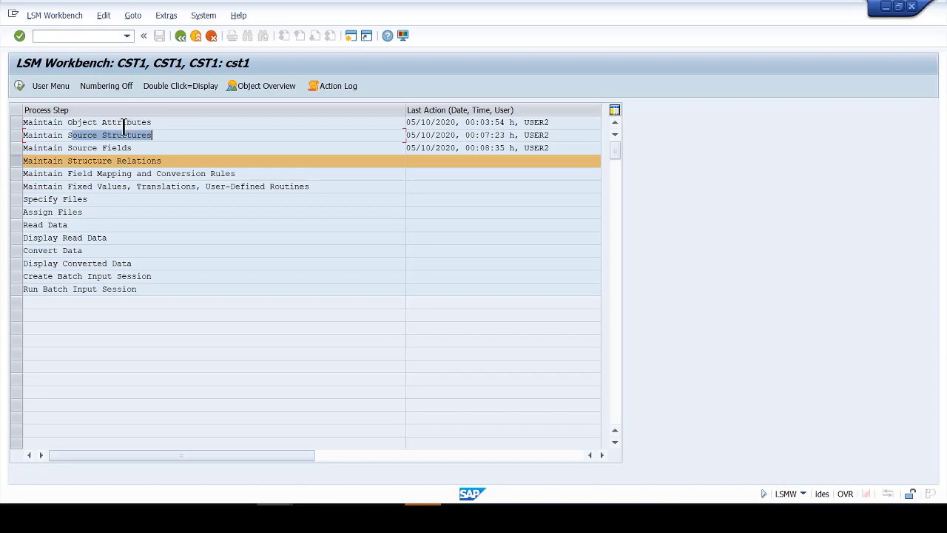
{"action": "left_click_drag", "start_coordinate": [78, 147], "coordinate": [135, 146]}
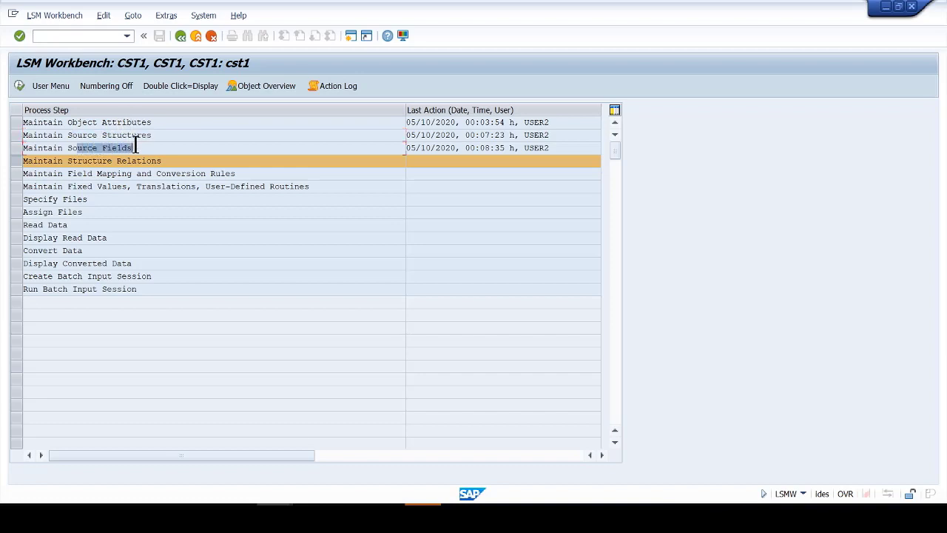
{"action": "left_click_drag", "start_coordinate": [77, 161], "coordinate": [128, 161]}
{"action": "left_click_drag", "start_coordinate": [81, 122], "coordinate": [132, 123]}
{"action": "left_click", "coordinate": [82, 146]}
{"action": "left_click_drag", "start_coordinate": [83, 146], "coordinate": [116, 146]}
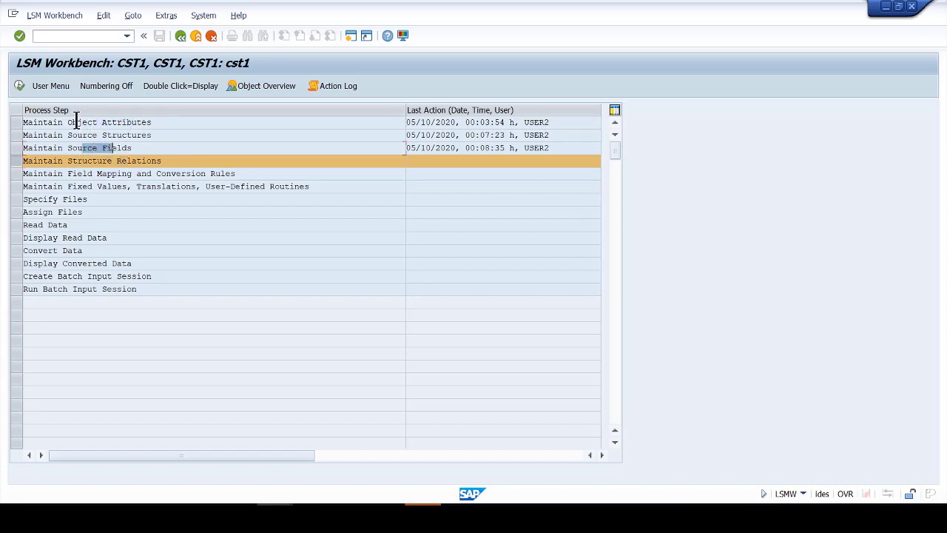
{"action": "left_click_drag", "start_coordinate": [77, 122], "coordinate": [122, 122]}
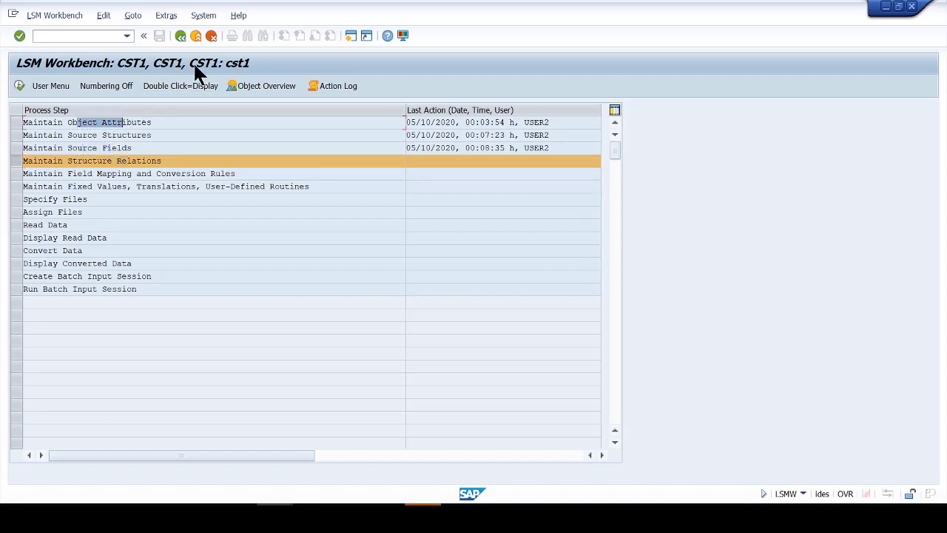
{"action": "left_click", "coordinate": [87, 123]}
{"action": "left_click_drag", "start_coordinate": [87, 123], "coordinate": [126, 122]}
{"action": "left_click_drag", "start_coordinate": [81, 147], "coordinate": [117, 148]}
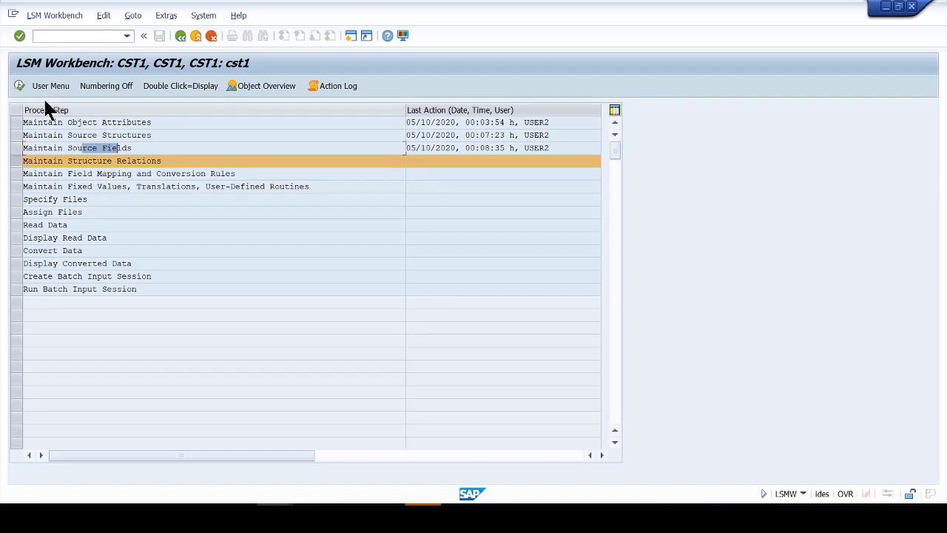
Step: Relate target CST1 to the SOURCE structure, save it, and return to the step list
{"action": "left_click", "coordinate": [20, 86]}
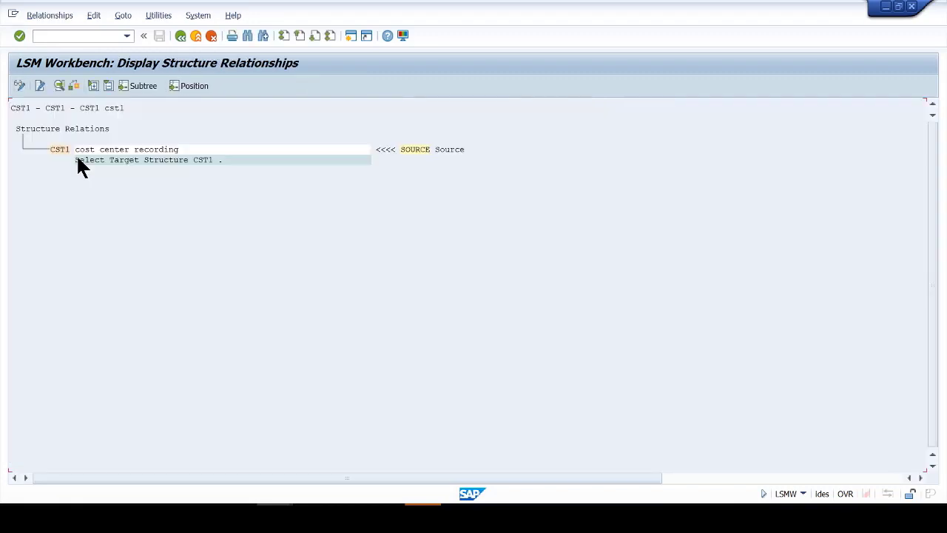
{"action": "left_click", "coordinate": [19, 86]}
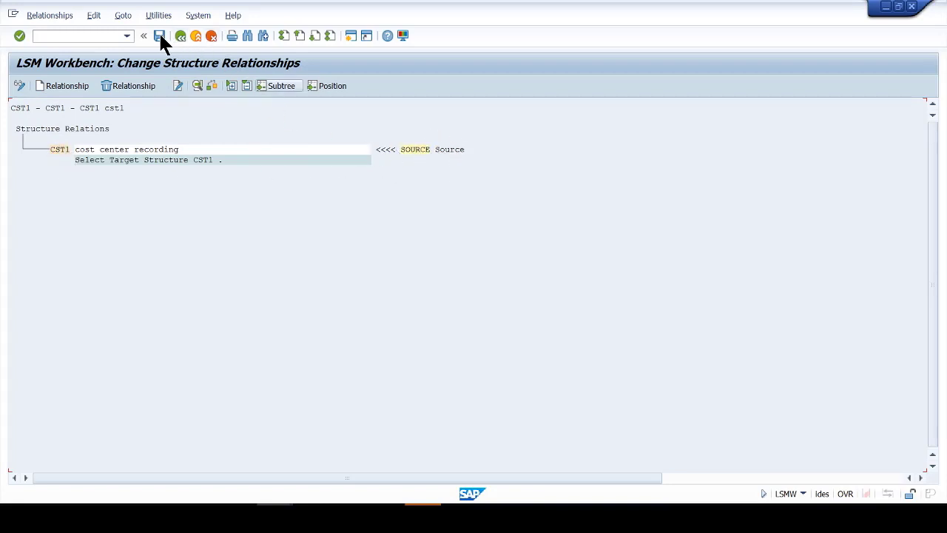
{"action": "left_click", "coordinate": [178, 37]}
{"action": "left_click", "coordinate": [178, 36]}
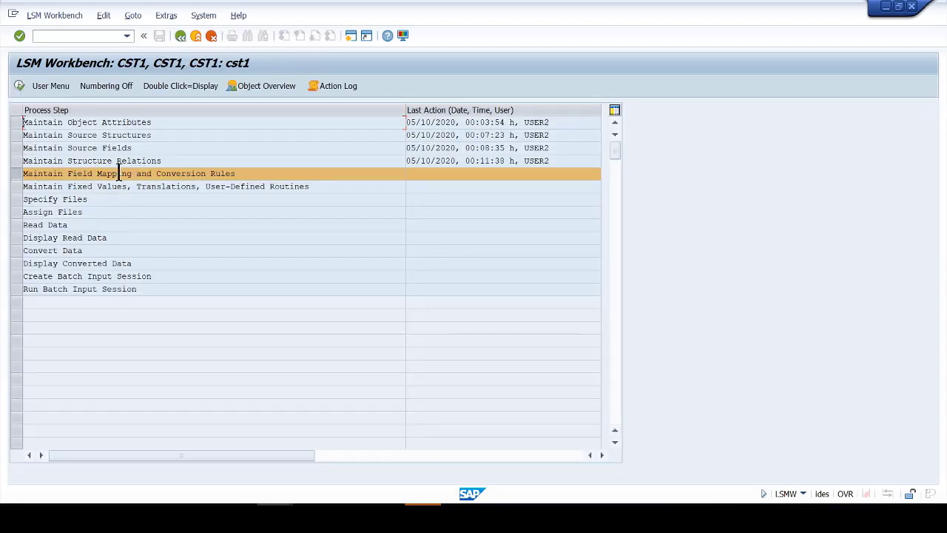
{"action": "left_click_drag", "start_coordinate": [46, 173], "coordinate": [247, 169]}
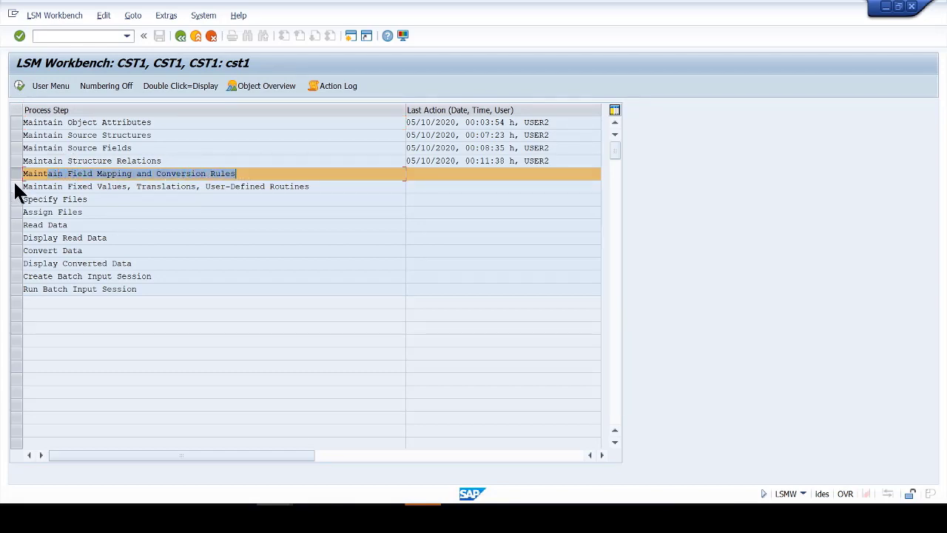
Step: Run Maintain Field Mapping and Conversion Rules and inspect the KOKRS and LTEXT target fields
{"action": "left_click", "coordinate": [19, 85]}
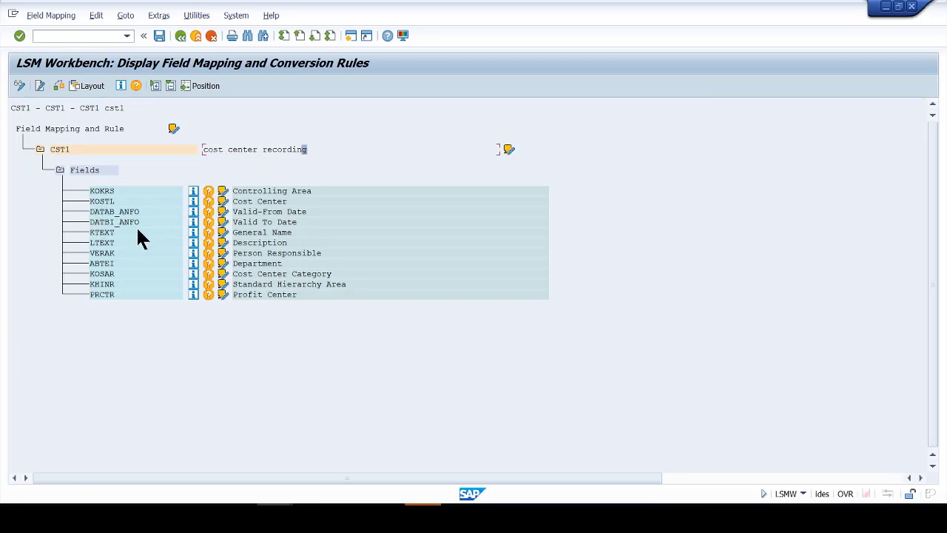
{"action": "left_click", "coordinate": [136, 190]}
{"action": "left_click", "coordinate": [137, 243]}
{"action": "left_click", "coordinate": [85, 170]}
Step: Browse the Extras and editing menus for automatic field mapping without choosing anything
{"action": "left_click", "coordinate": [51, 15]}
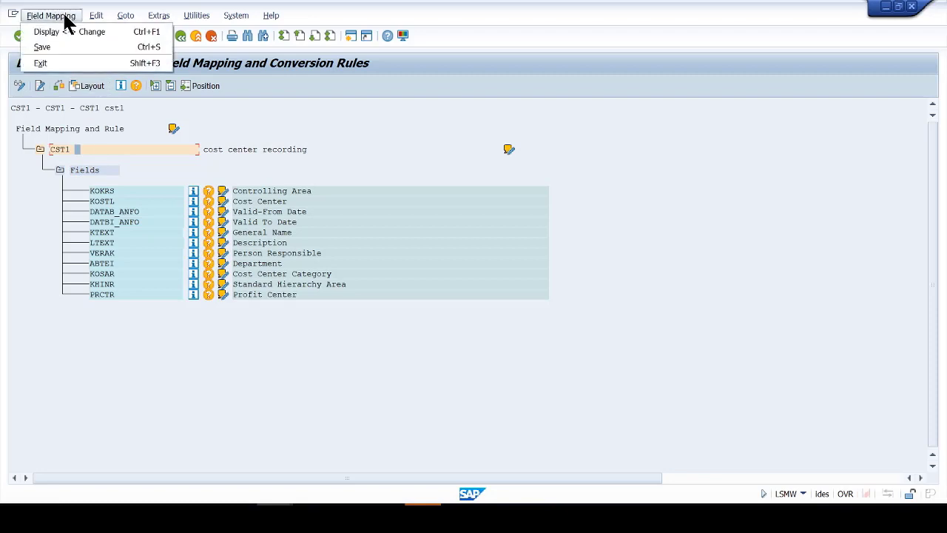
{"action": "left_click", "coordinate": [97, 16]}
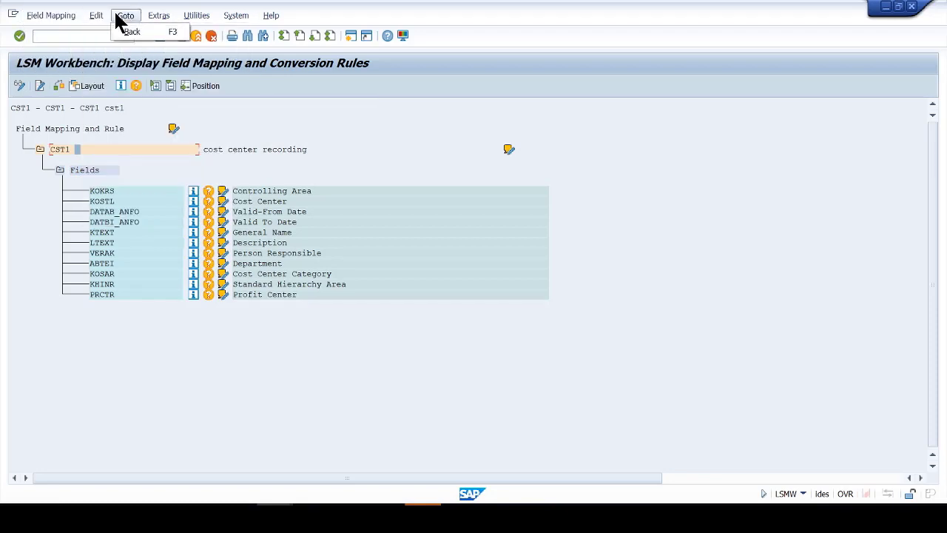
{"action": "mouse_move", "coordinate": [158, 20]}
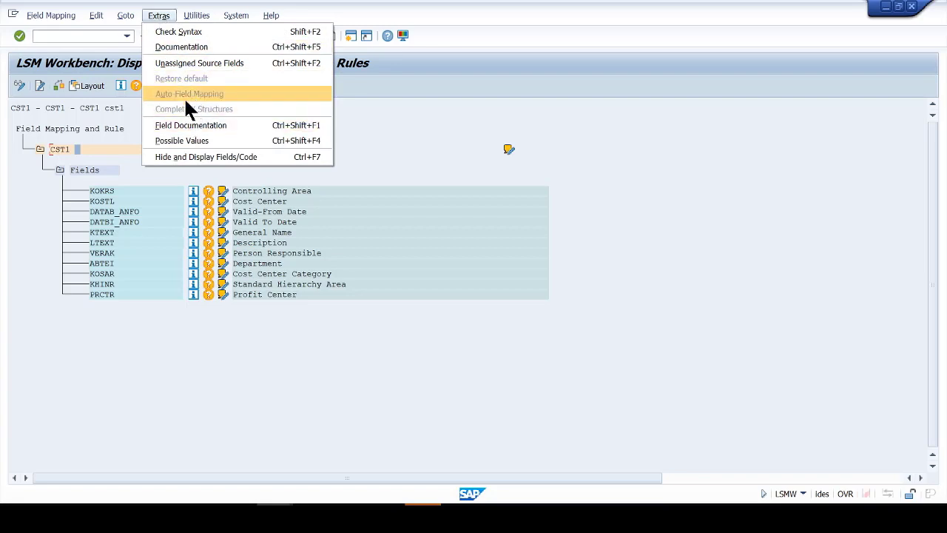
{"action": "left_click", "coordinate": [77, 166]}
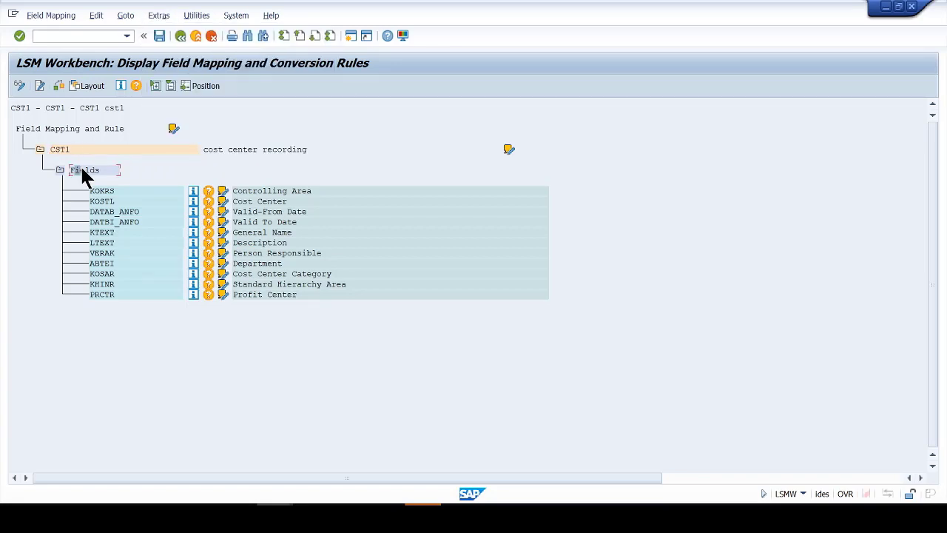
{"action": "left_click", "coordinate": [134, 18]}
{"action": "mouse_move", "coordinate": [156, 18]}
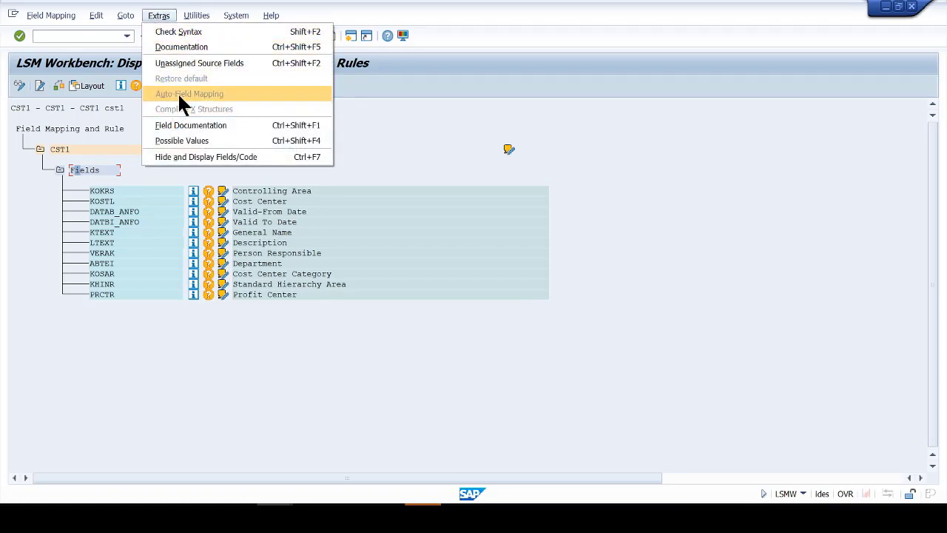
{"action": "left_click", "coordinate": [87, 133]}
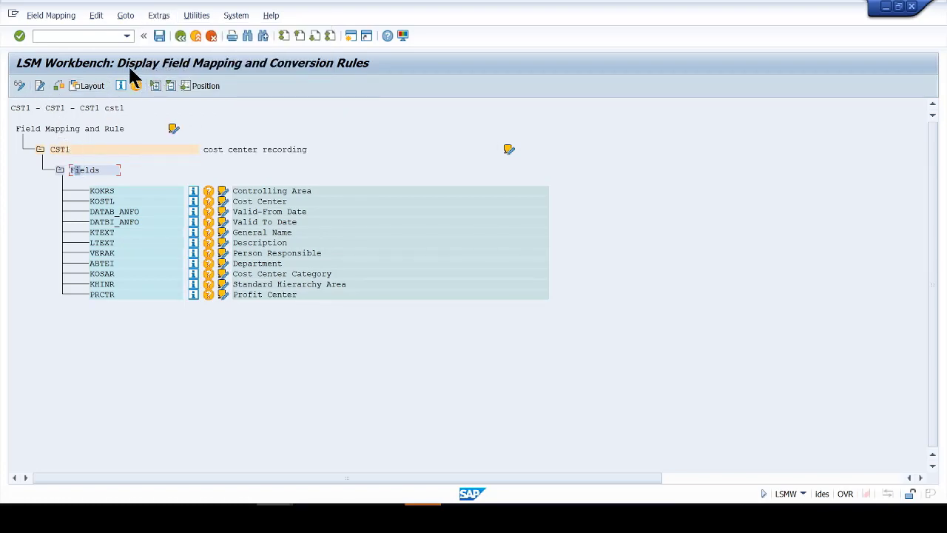
Step: Switch to change mode and start Auto Field Mapping on the CST1 structure
{"action": "left_click", "coordinate": [22, 87]}
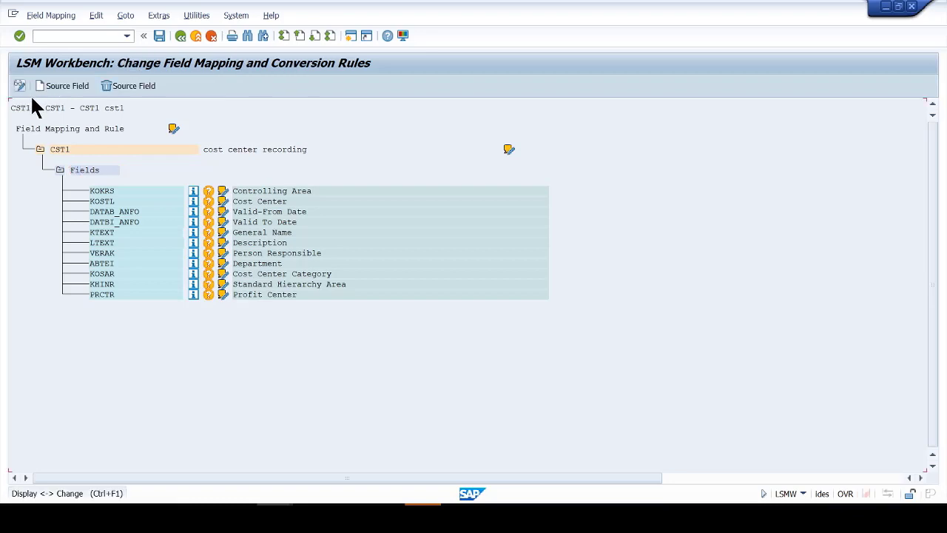
{"action": "left_click", "coordinate": [71, 150]}
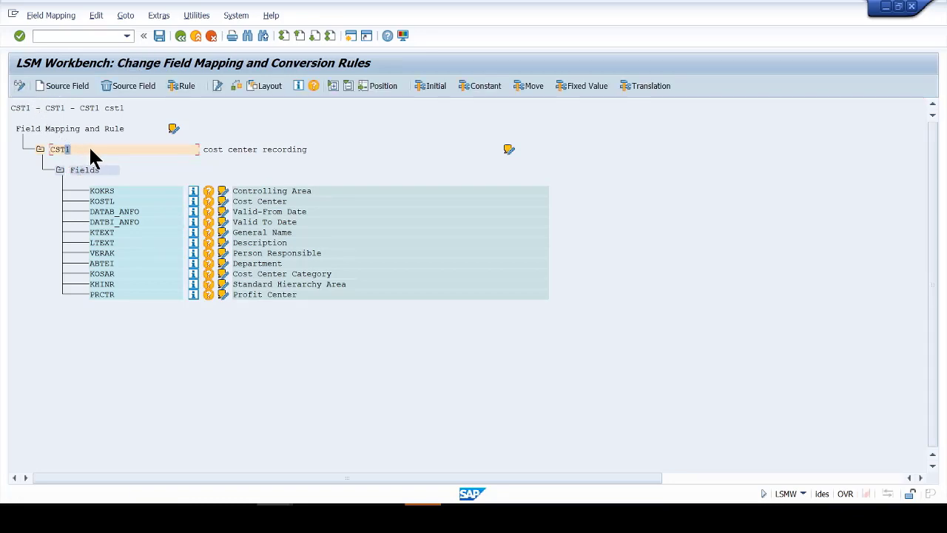
{"action": "left_click", "coordinate": [159, 16]}
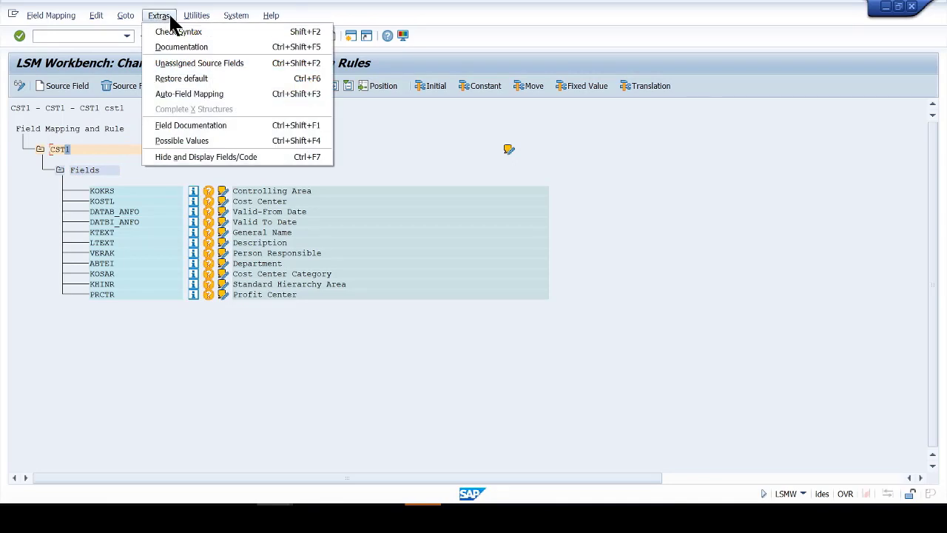
{"action": "left_click", "coordinate": [170, 96]}
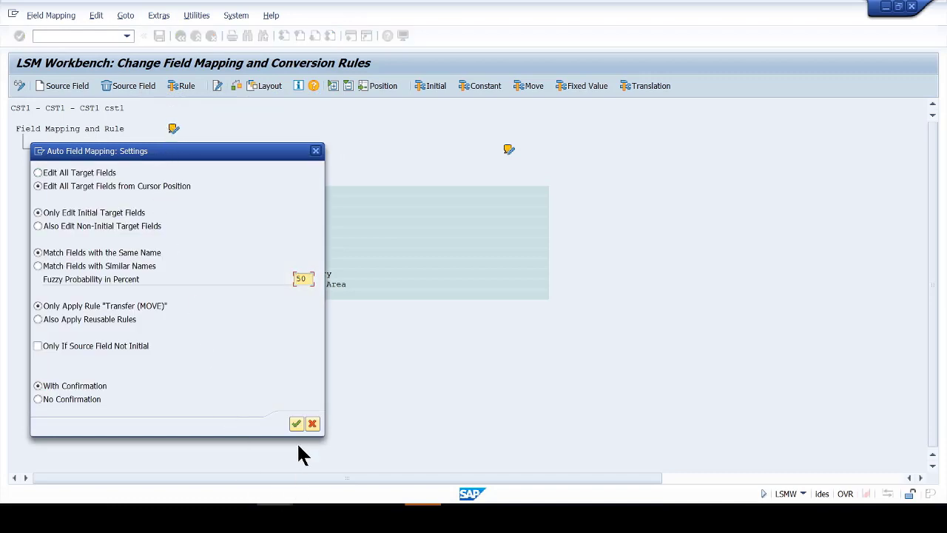
{"action": "left_click", "coordinate": [296, 423]}
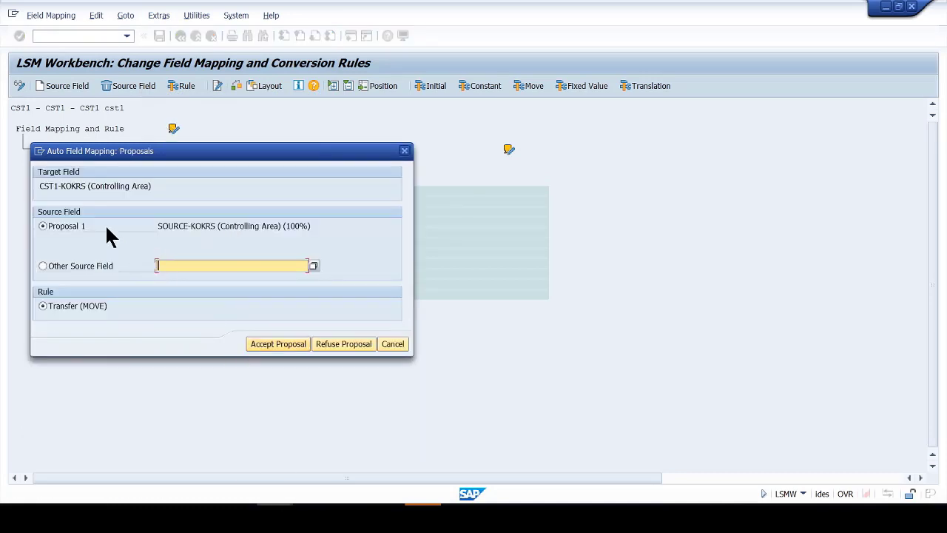
Step: Review the first proposal: SOURCE-KOKRS for CST1-KOKRS with 100% match confidence
{"action": "left_click_drag", "start_coordinate": [41, 185], "coordinate": [65, 186]}
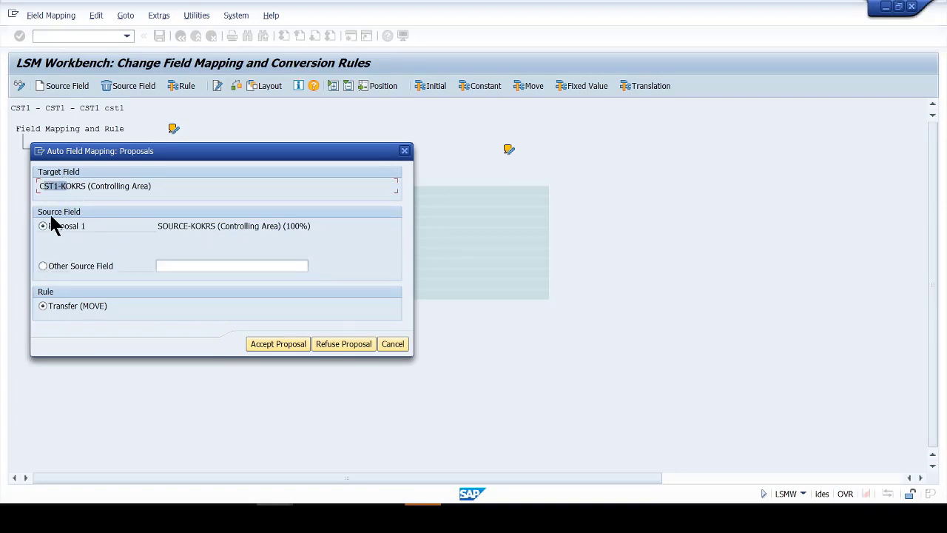
{"action": "left_click_drag", "start_coordinate": [157, 226], "coordinate": [196, 226]}
{"action": "left_click_drag", "start_coordinate": [71, 185], "coordinate": [78, 186]}
{"action": "left_click_drag", "start_coordinate": [79, 186], "coordinate": [64, 185]}
{"action": "double_click", "coordinate": [64, 186]}
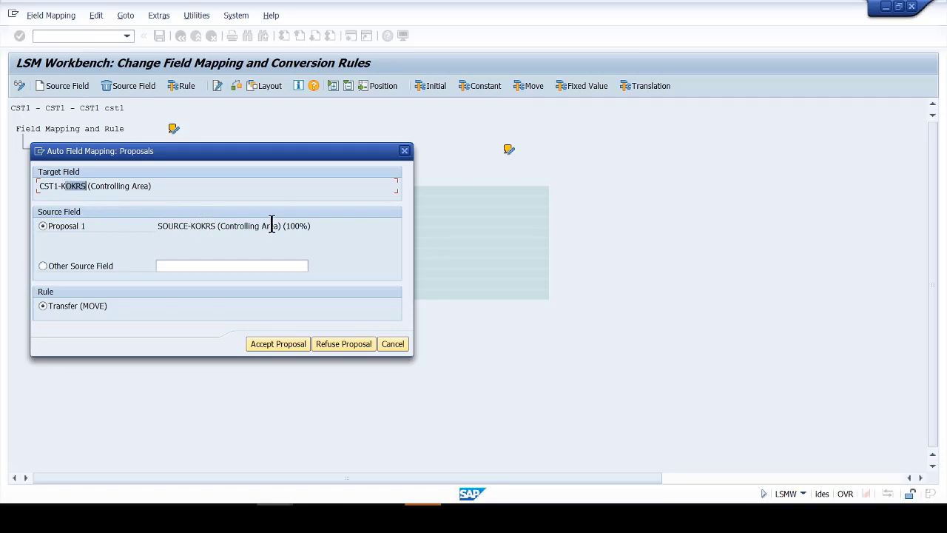
{"action": "left_click_drag", "start_coordinate": [285, 224], "coordinate": [315, 224]}
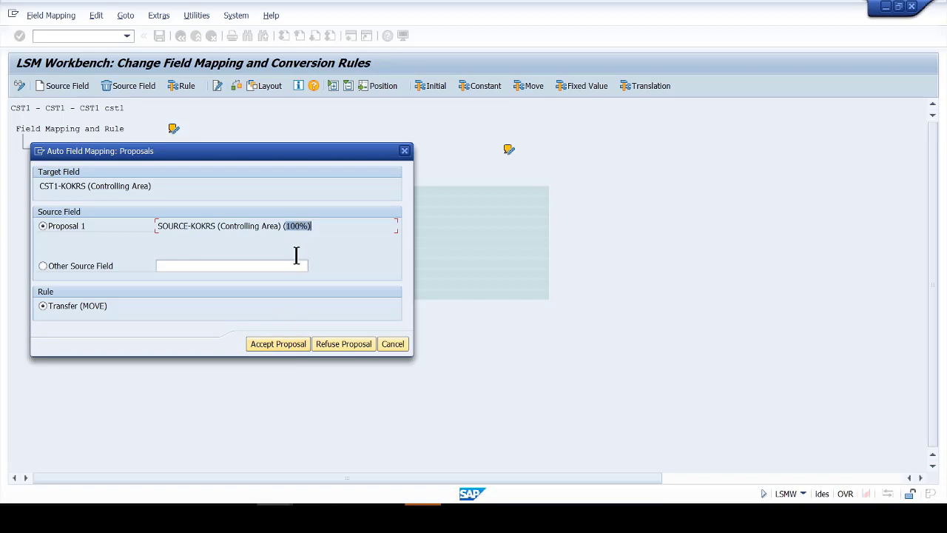
Step: Accept every proposed source field, KOKRS through PRCTR, as straight MOVE mappings
{"action": "left_click", "coordinate": [284, 342]}
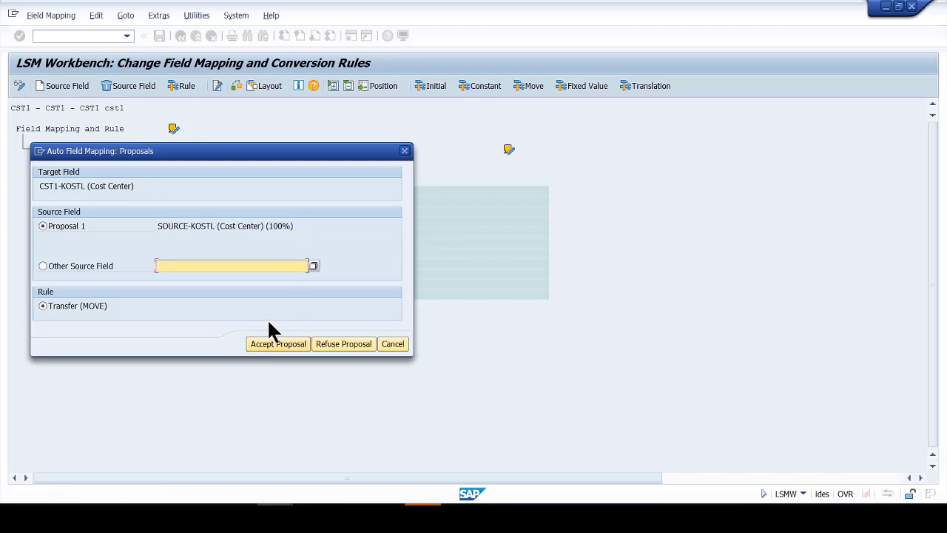
{"action": "left_click", "coordinate": [274, 344]}
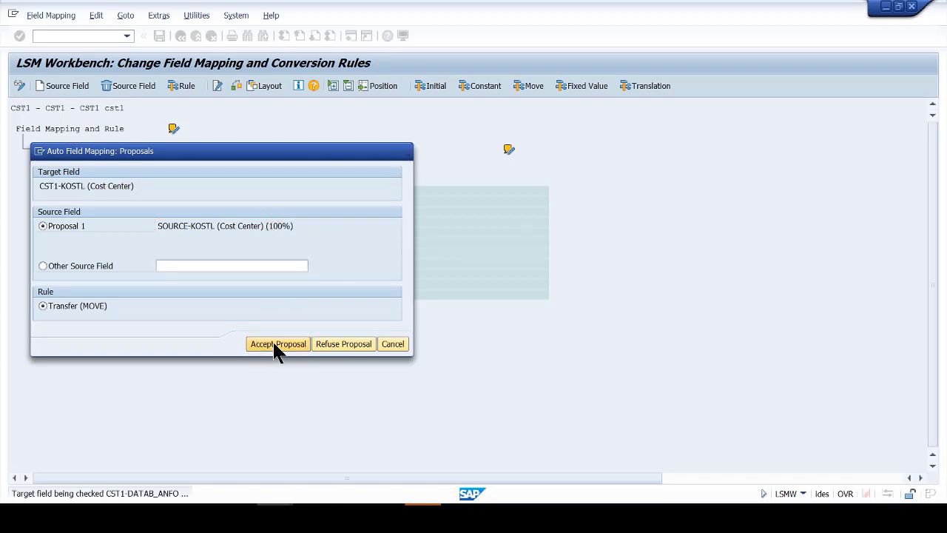
{"action": "left_click", "coordinate": [274, 345]}
{"action": "left_click", "coordinate": [275, 345]}
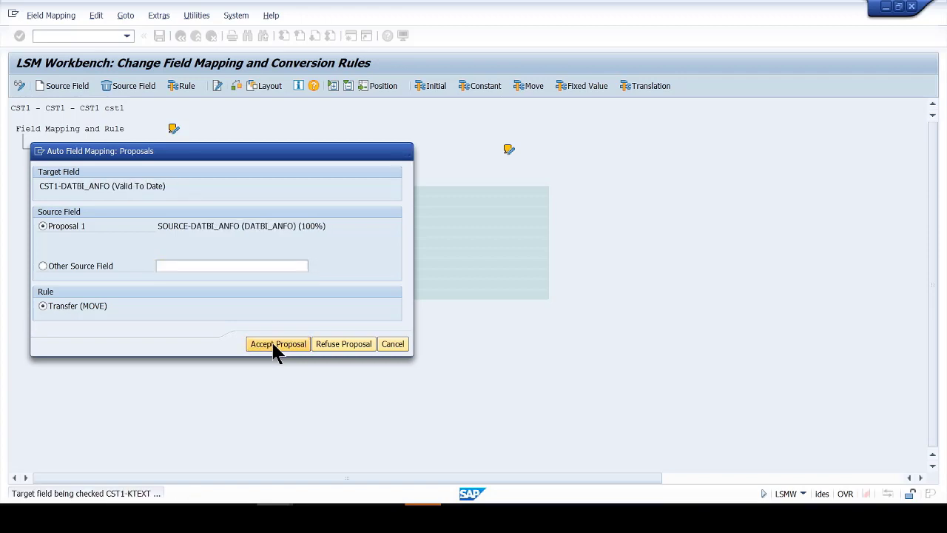
{"action": "left_click", "coordinate": [274, 344]}
{"action": "left_click", "coordinate": [275, 345]}
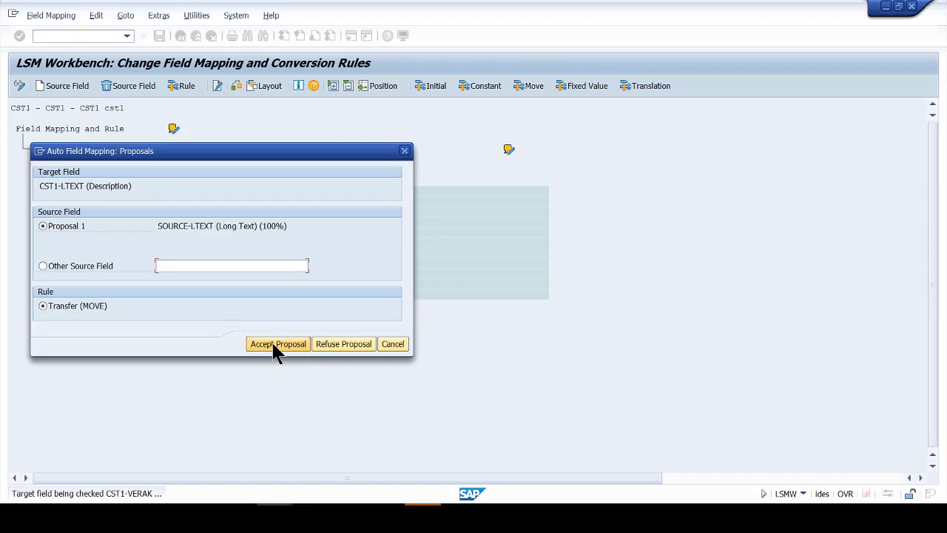
{"action": "left_click", "coordinate": [275, 344]}
{"action": "left_click", "coordinate": [275, 345]}
{"action": "left_click", "coordinate": [275, 345]}
{"action": "left_click", "coordinate": [274, 345]}
{"action": "left_click", "coordinate": [274, 344]}
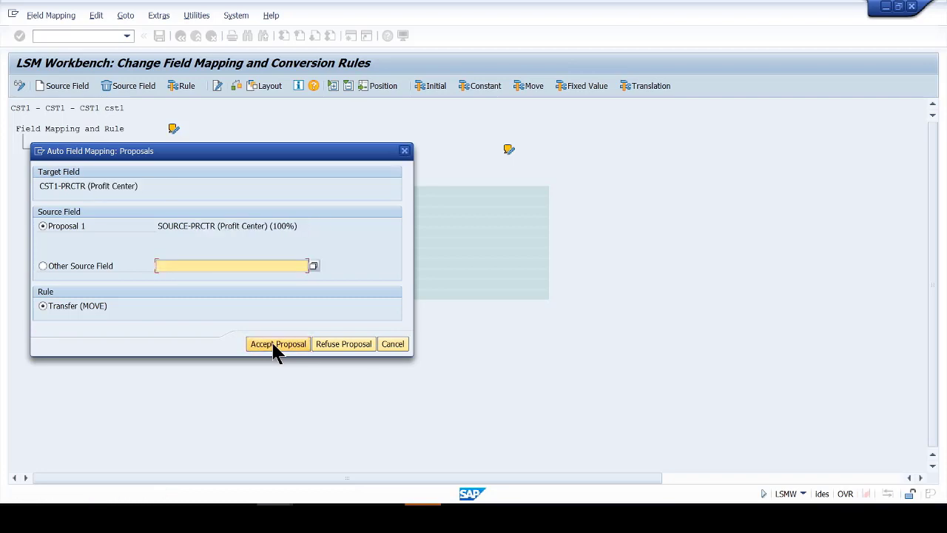
{"action": "left_click", "coordinate": [274, 345]}
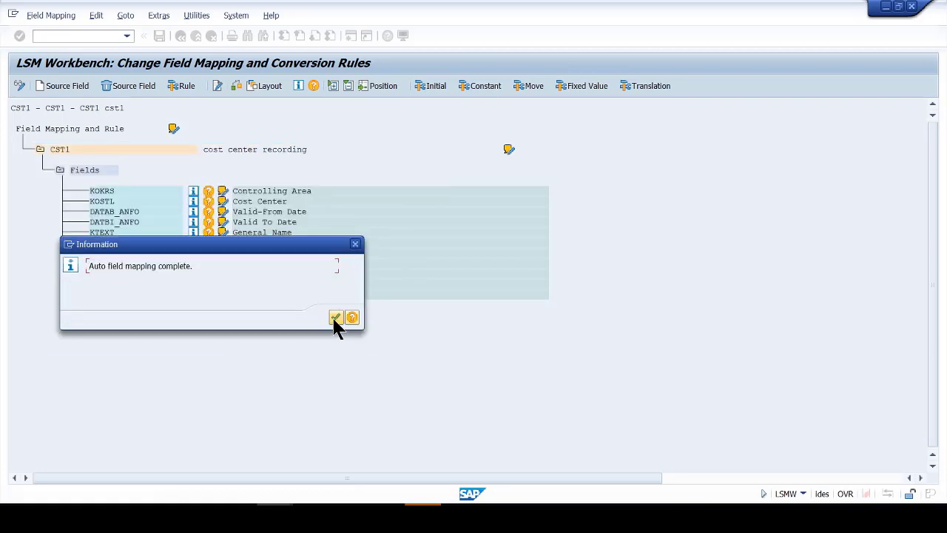
Step: Dismiss the completion notice, save the CST1 field mapping, and run the Specify Files step
{"action": "left_click", "coordinate": [334, 318]}
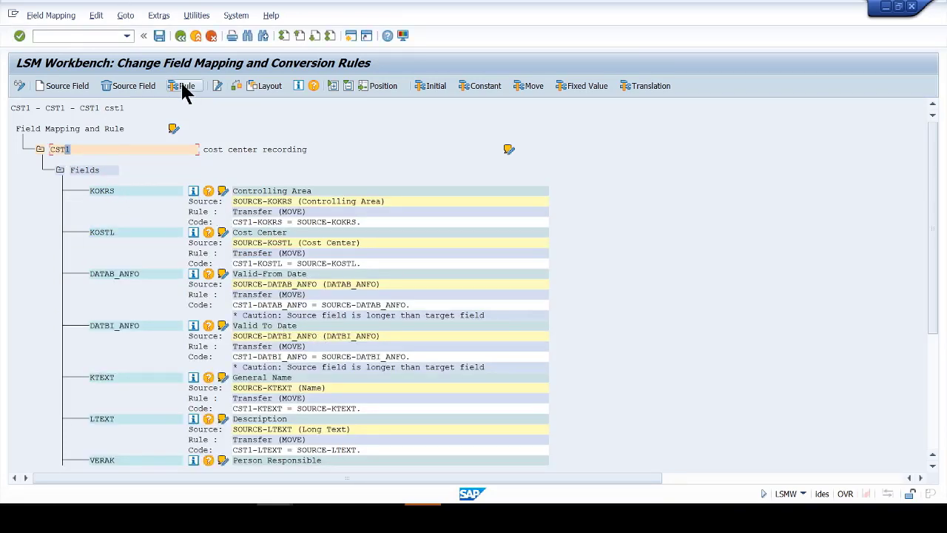
{"action": "left_click", "coordinate": [157, 36]}
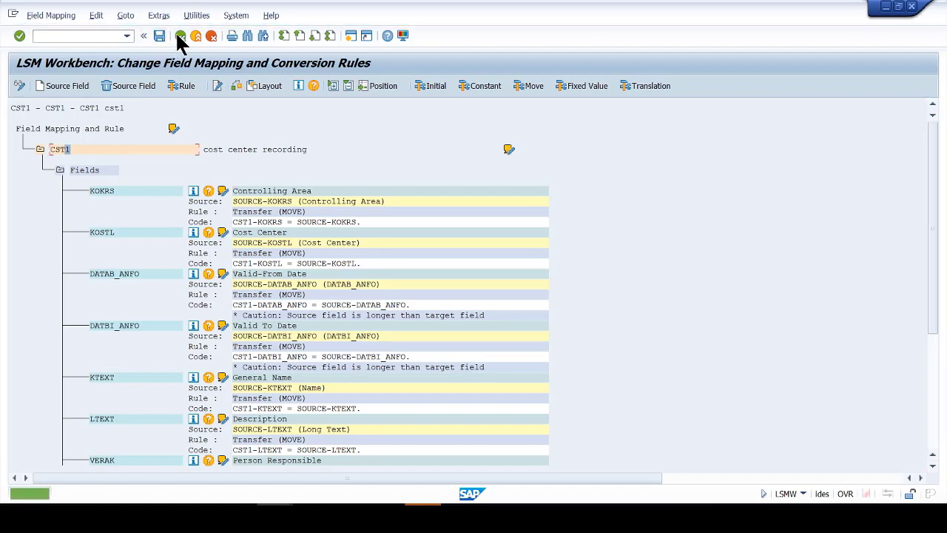
{"action": "left_click", "coordinate": [179, 35]}
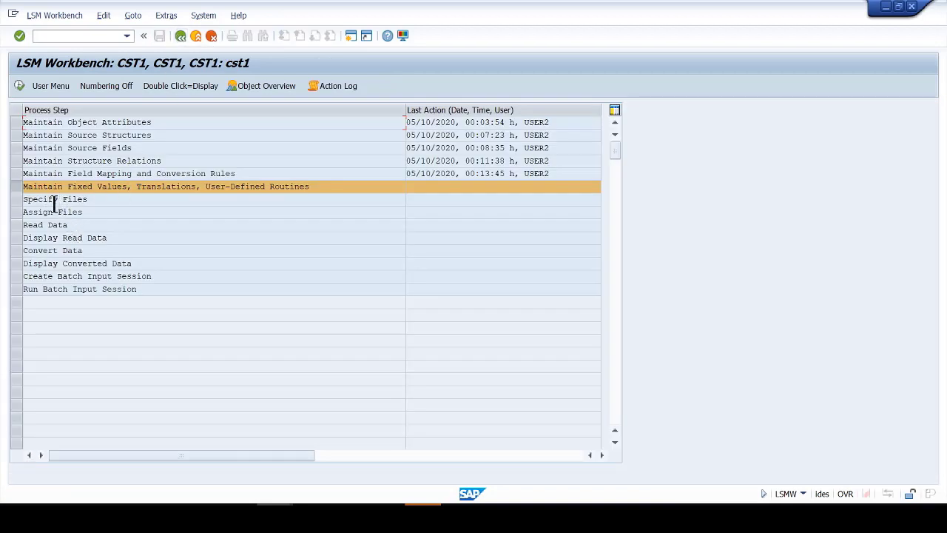
{"action": "left_click", "coordinate": [19, 198]}
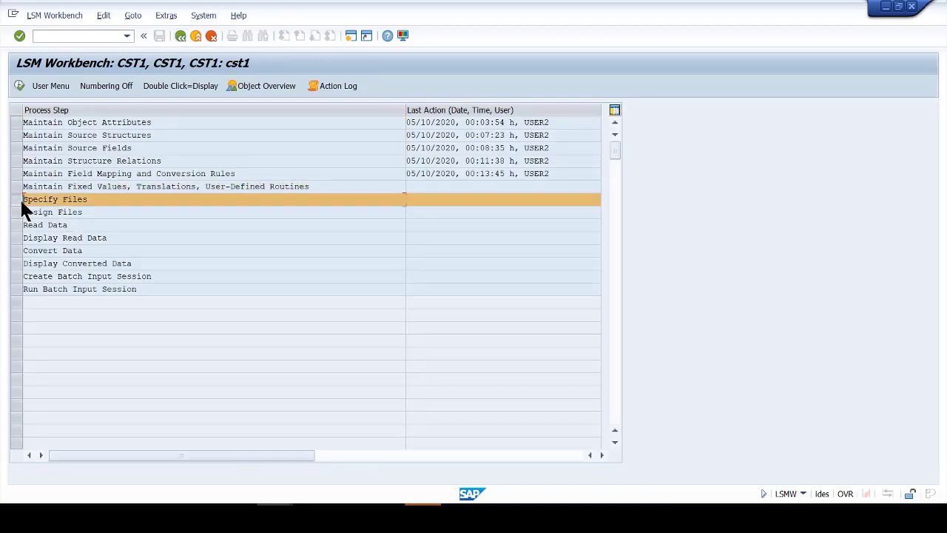
{"action": "left_click", "coordinate": [18, 84]}
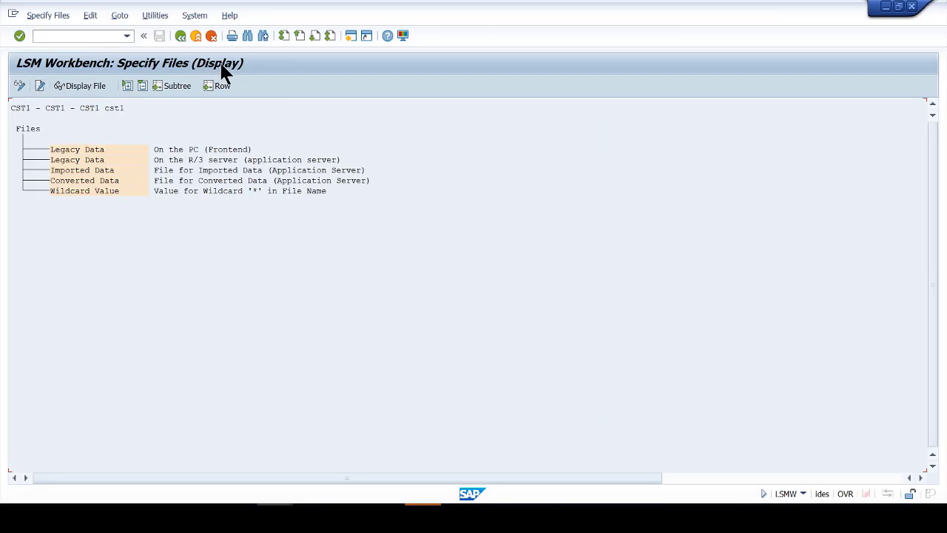
Step: Put Specify Files in change mode and open the 'On the PC (Frontend)' properties, closing without a file
{"action": "left_click", "coordinate": [20, 86]}
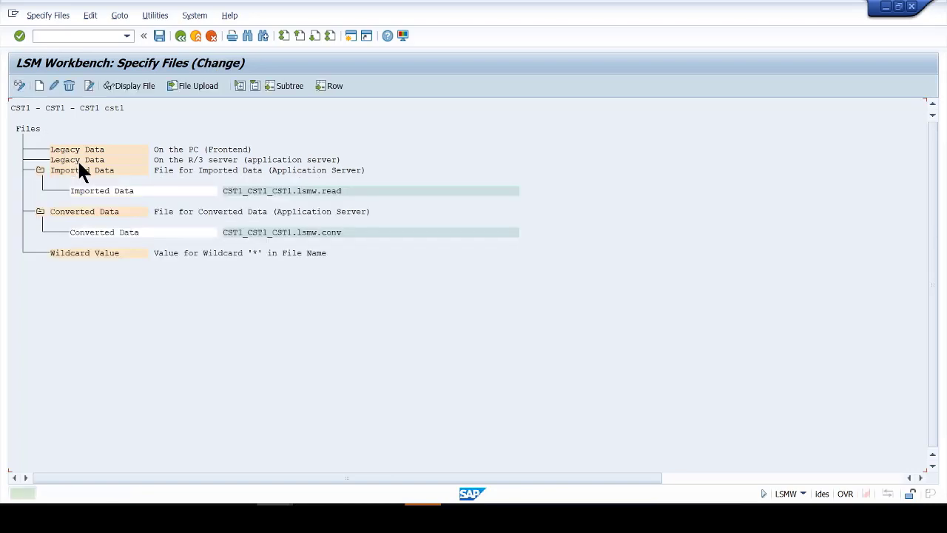
{"action": "left_click", "coordinate": [171, 149]}
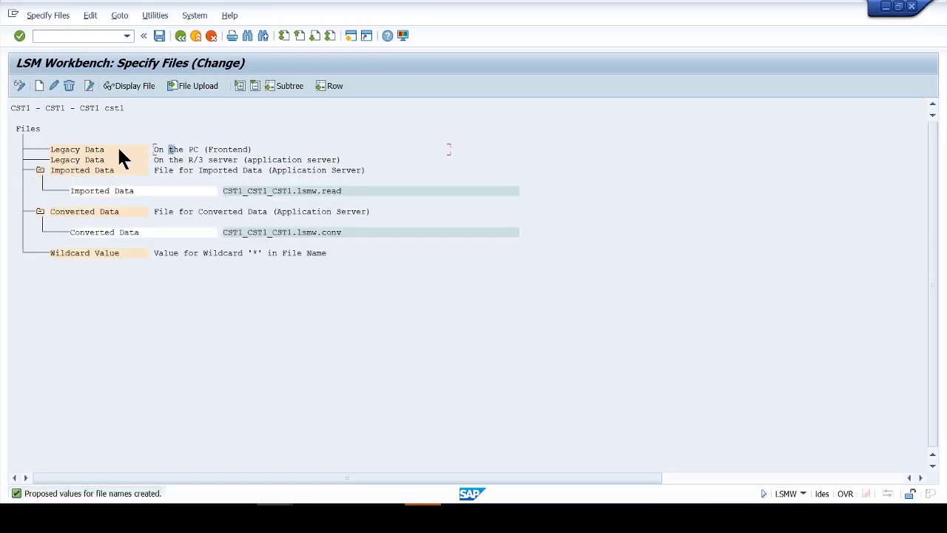
{"action": "double_click", "coordinate": [195, 149]}
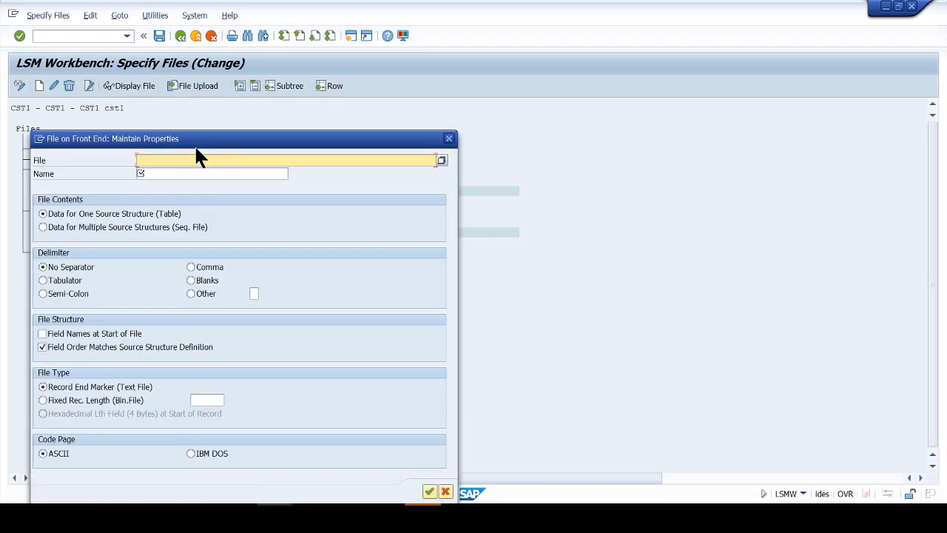
{"action": "left_click", "coordinate": [441, 160]}
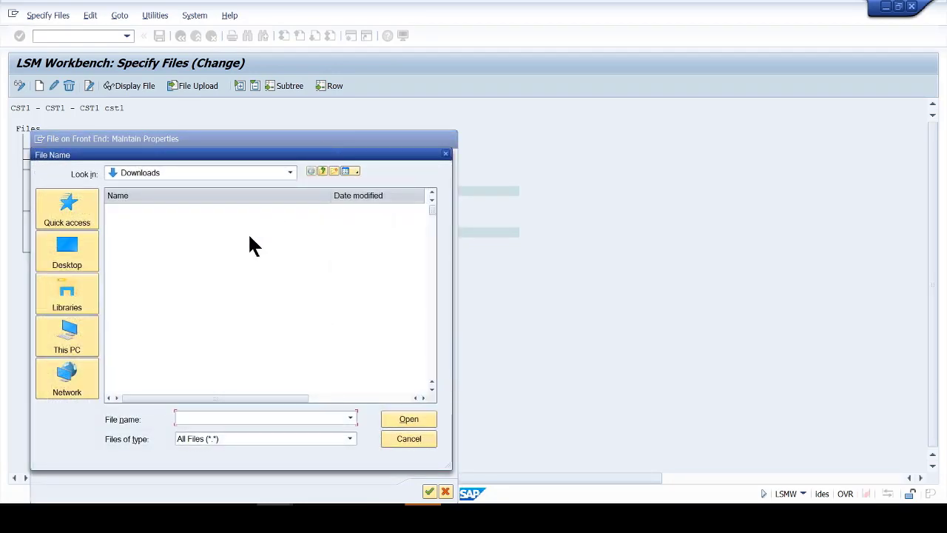
{"action": "left_click", "coordinate": [445, 153]}
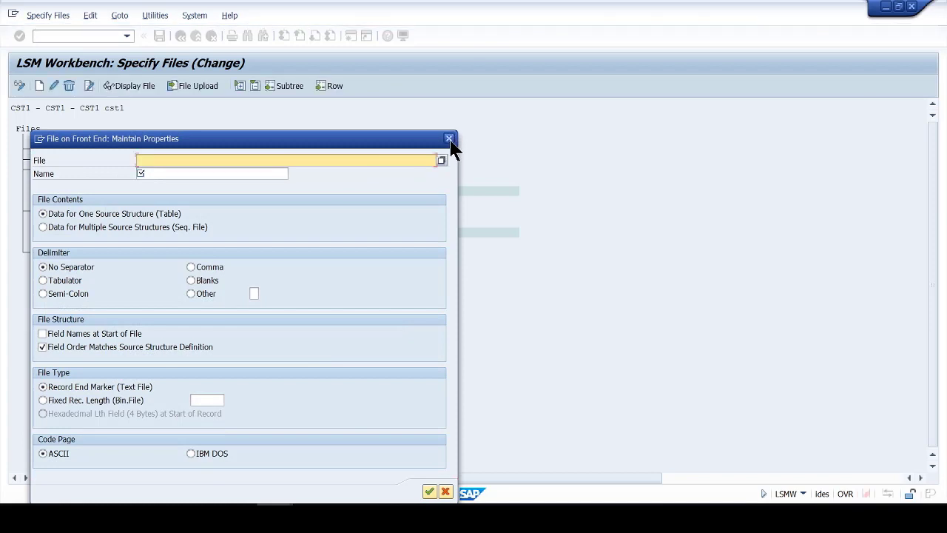
{"action": "left_click", "coordinate": [448, 145]}
Step: Bring the 'cost center upload' workbook forward, maximize it, and check the Sheet2 column headers
{"action": "mouse_move", "coordinate": [552, 511]}
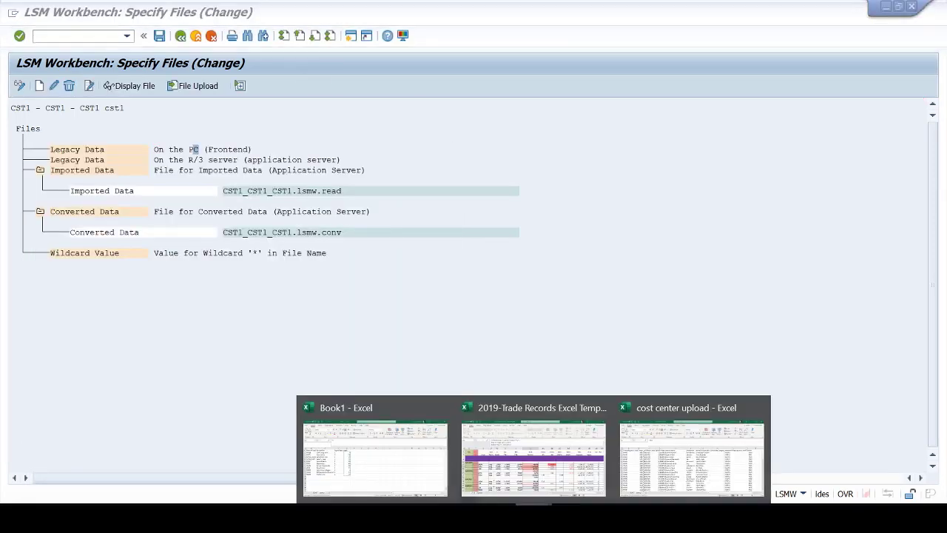
{"action": "left_click", "coordinate": [645, 455]}
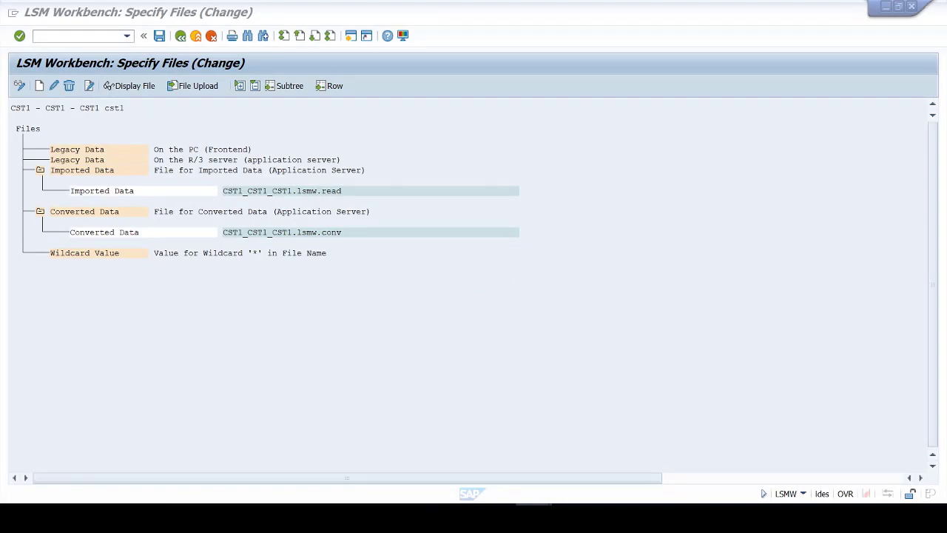
{"action": "left_click_drag", "start_coordinate": [3, 35], "coordinate": [361, 42]}
{"action": "double_click", "coordinate": [360, 39]}
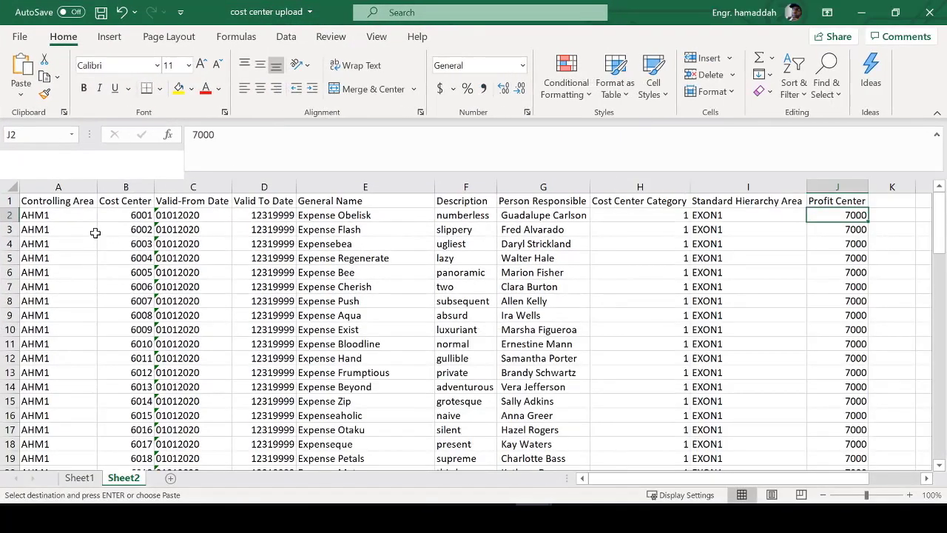
{"action": "left_click", "coordinate": [54, 201]}
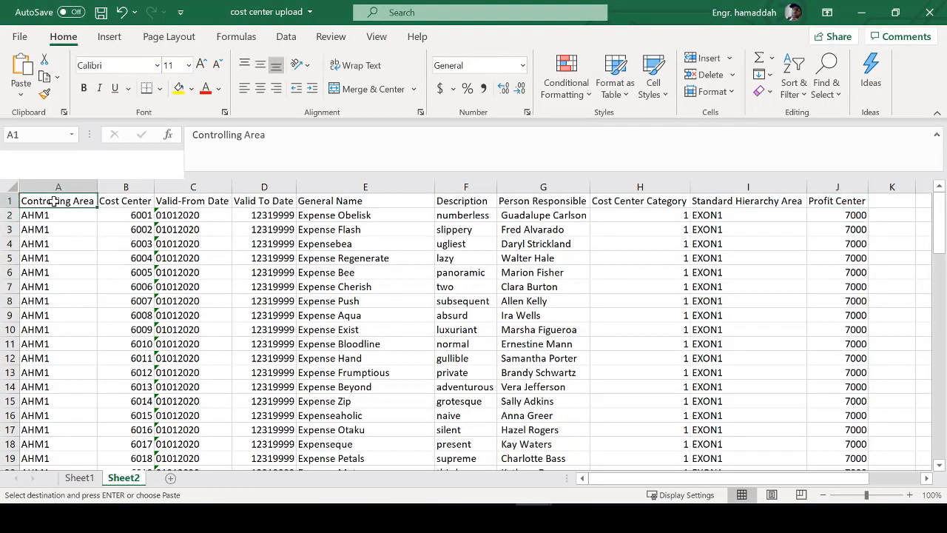
{"action": "left_click", "coordinate": [108, 201]}
{"action": "left_click", "coordinate": [161, 199]}
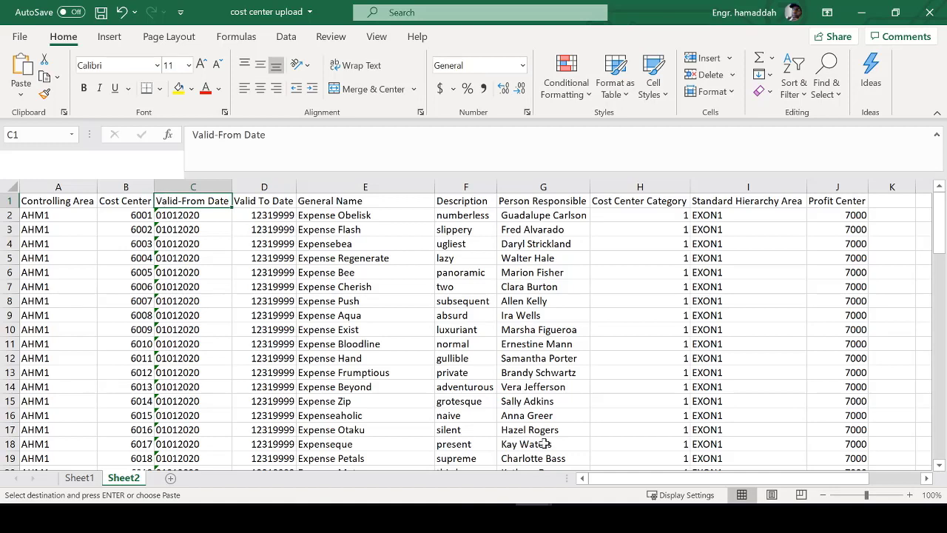
Step: Insert an empty row 1 above the cost center upload column headers
{"action": "mouse_move", "coordinate": [533, 518]}
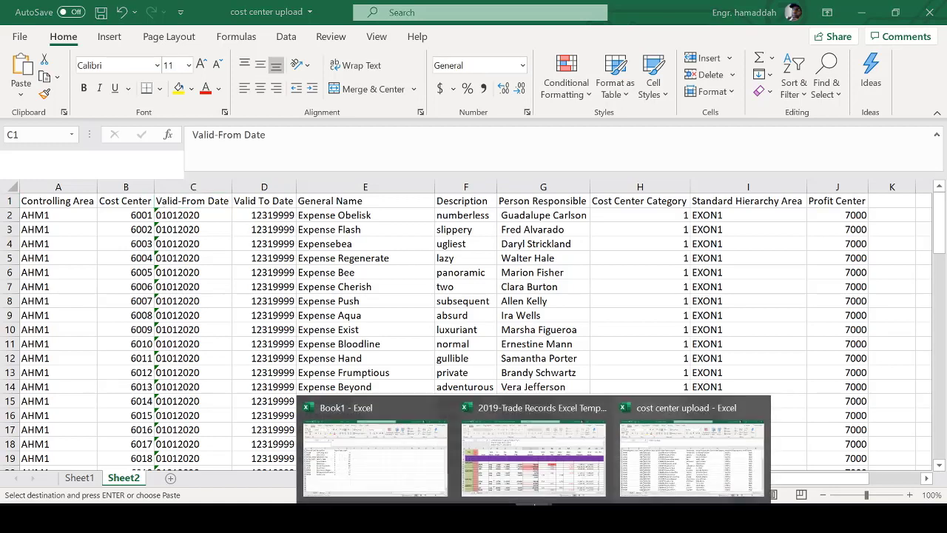
{"action": "left_click", "coordinate": [393, 466]}
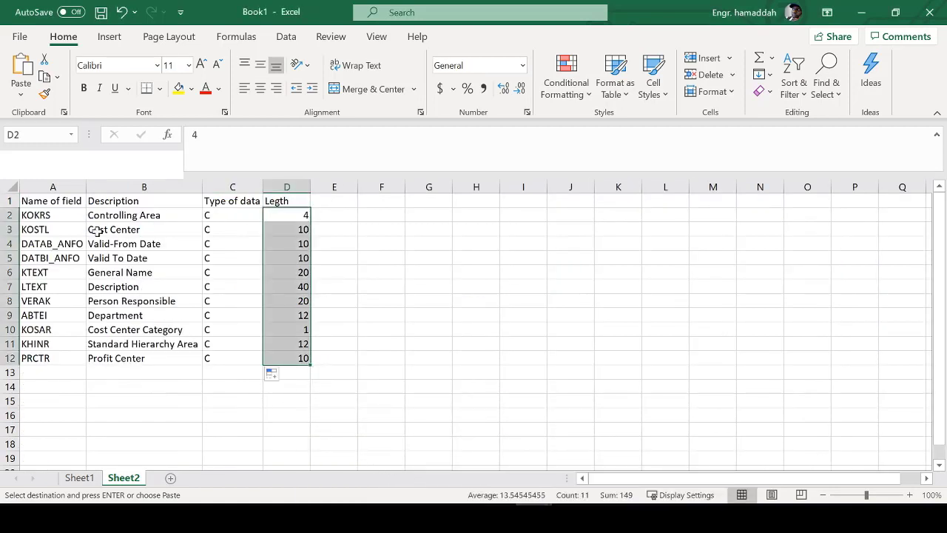
{"action": "left_click", "coordinate": [60, 202]}
{"action": "left_click_drag", "start_coordinate": [123, 204], "coordinate": [139, 364]}
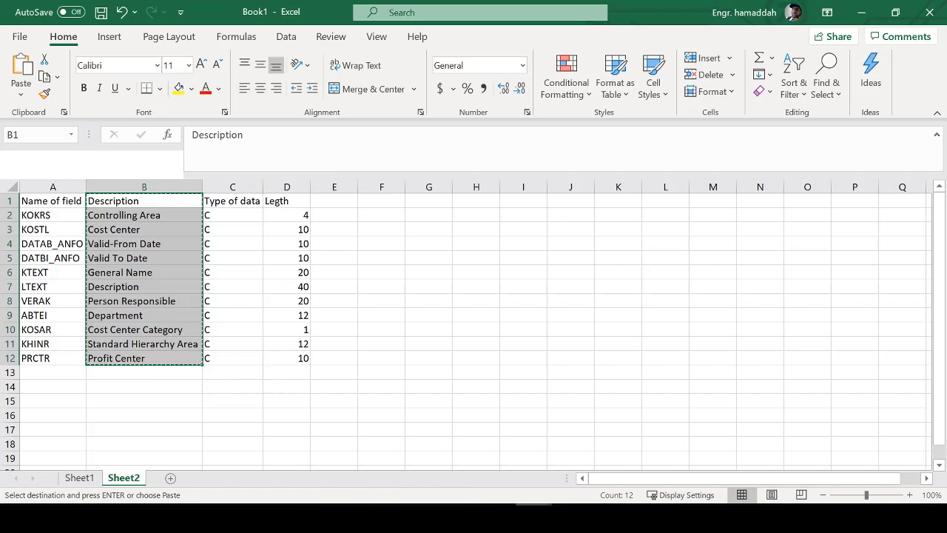
{"action": "mouse_move", "coordinate": [532, 518]}
{"action": "left_click", "coordinate": [683, 434]}
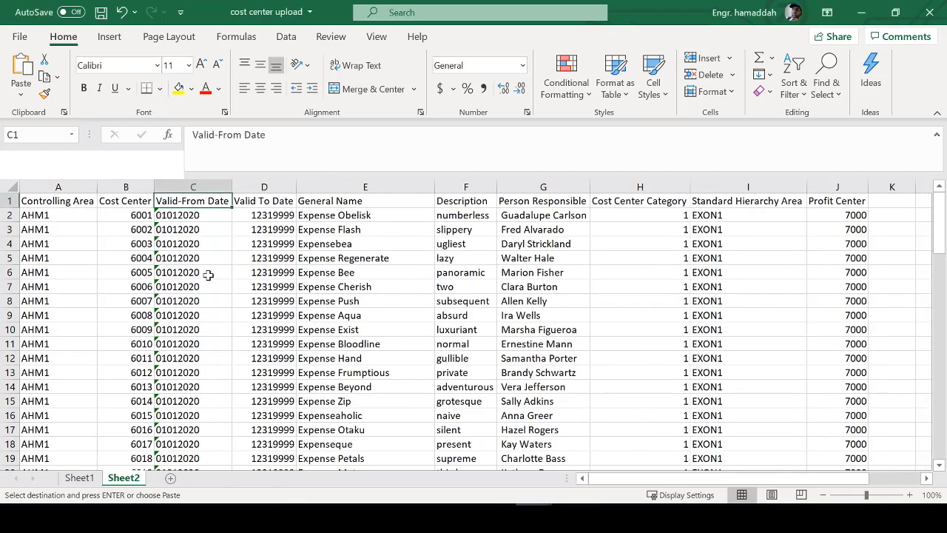
{"action": "left_click", "coordinate": [10, 201]}
{"action": "right_click", "coordinate": [11, 200]}
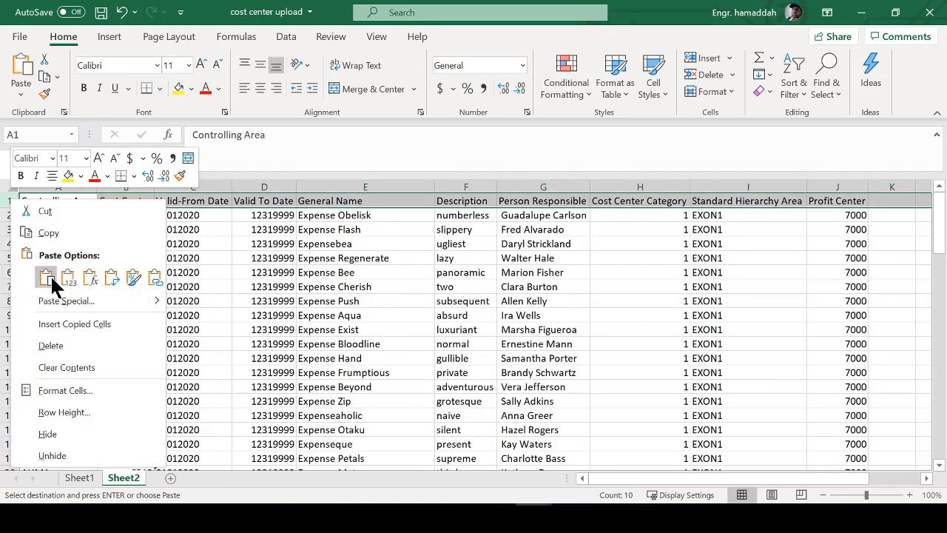
{"action": "key", "text": "Escape"}
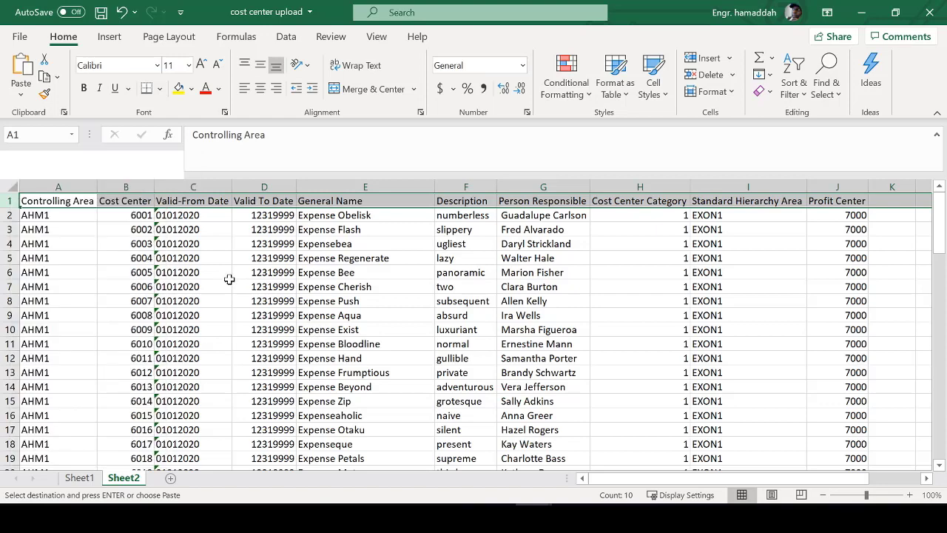
{"action": "key", "text": "Escape"}
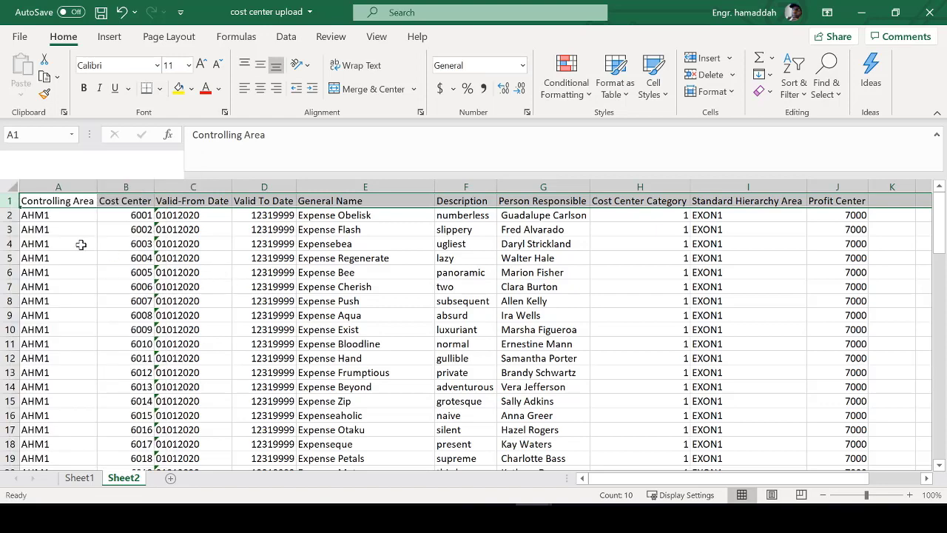
{"action": "right_click", "coordinate": [12, 202]}
{"action": "left_click", "coordinate": [58, 328]}
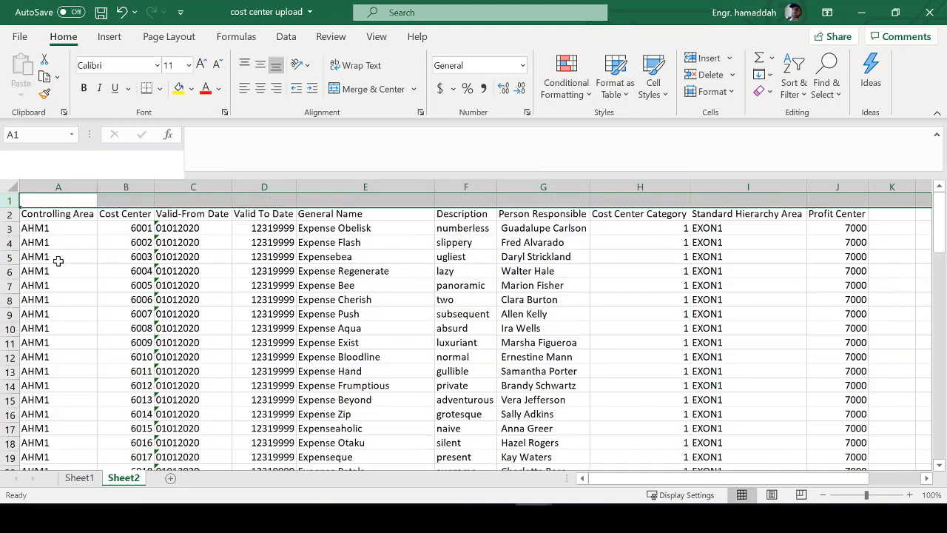
Step: Copy Book1's field descriptions Controlling Area through Profit Center and select A1 in the upload sheet
{"action": "left_click", "coordinate": [516, 518]}
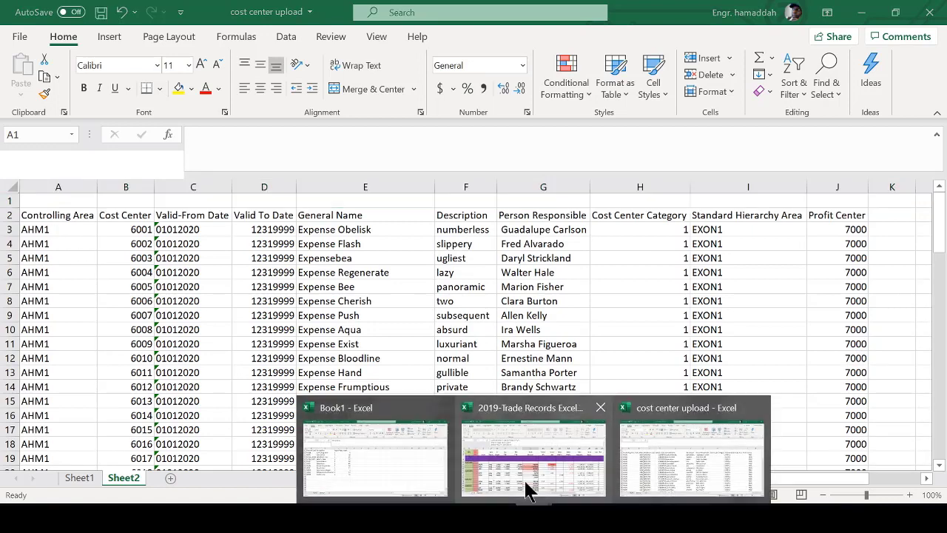
{"action": "left_click", "coordinate": [439, 470]}
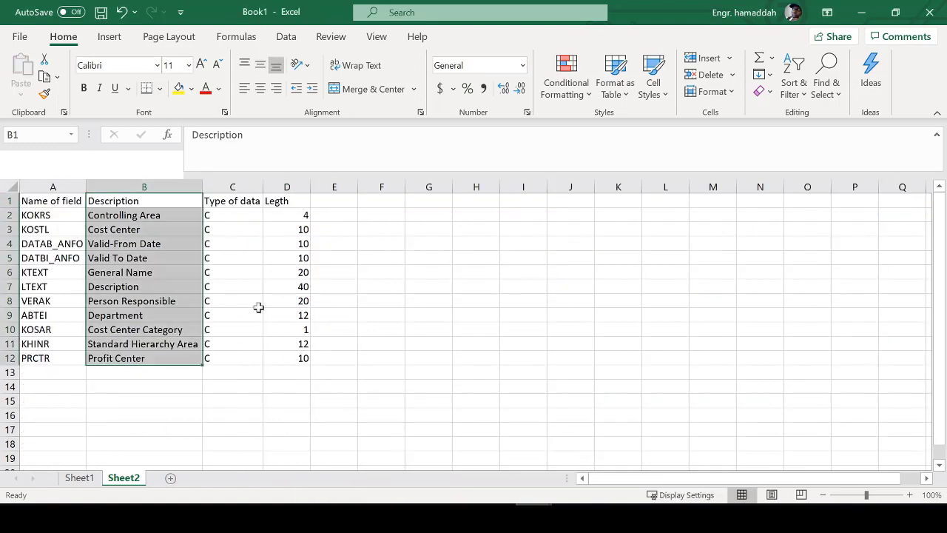
{"action": "left_click", "coordinate": [139, 215]}
{"action": "left_click_drag", "start_coordinate": [140, 214], "coordinate": [169, 368]}
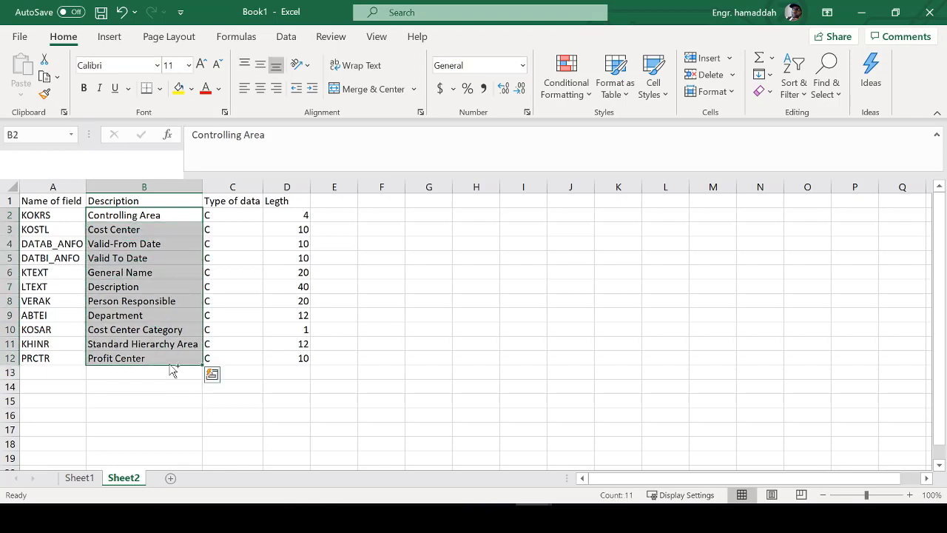
{"action": "key", "text": "ctrl+c"}
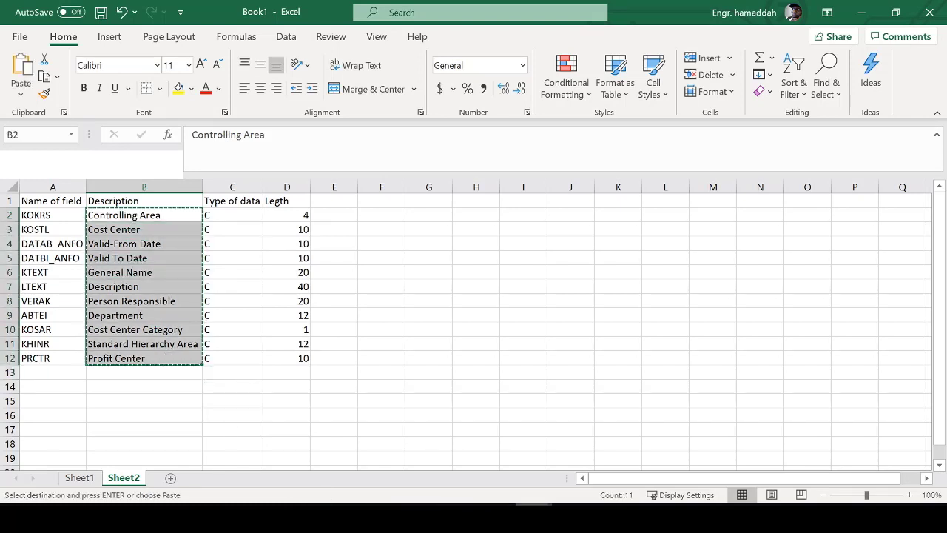
{"action": "left_click", "coordinate": [669, 435]}
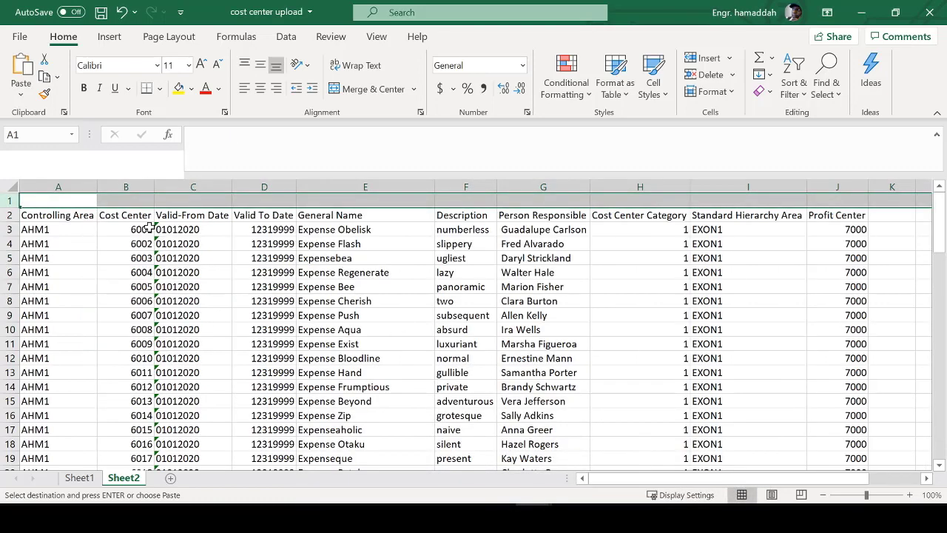
{"action": "left_click", "coordinate": [74, 205]}
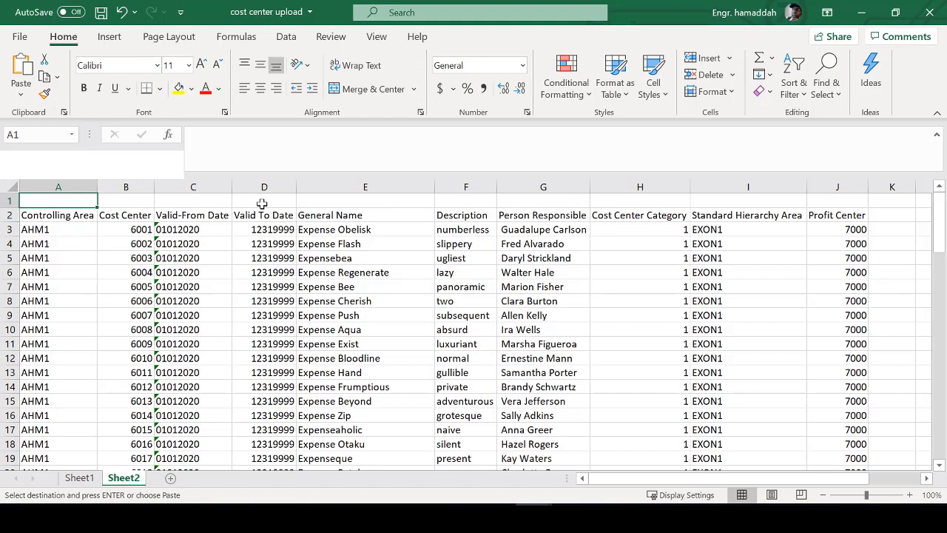
Step: Paste the descriptions transposed across row 1 and compare the first headings with row 2
{"action": "right_click", "coordinate": [45, 203]}
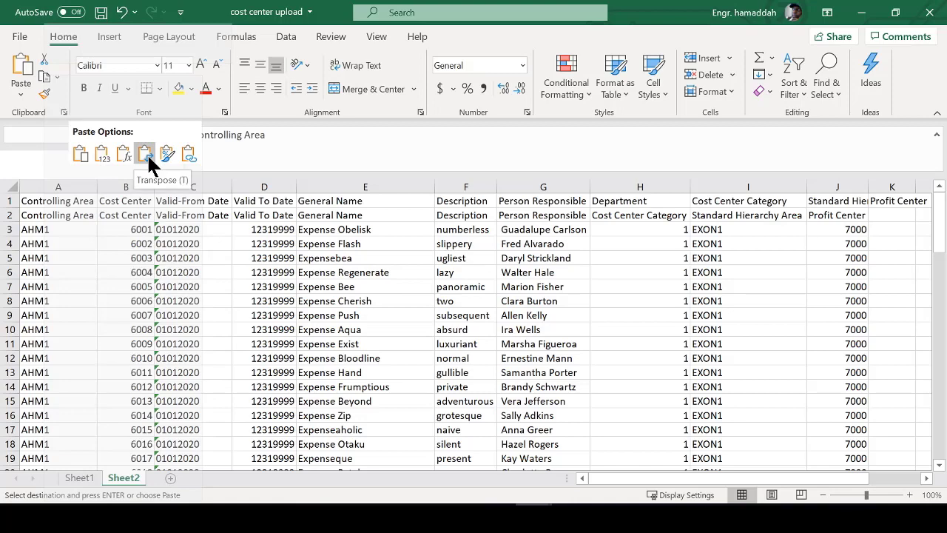
{"action": "left_click", "coordinate": [147, 156]}
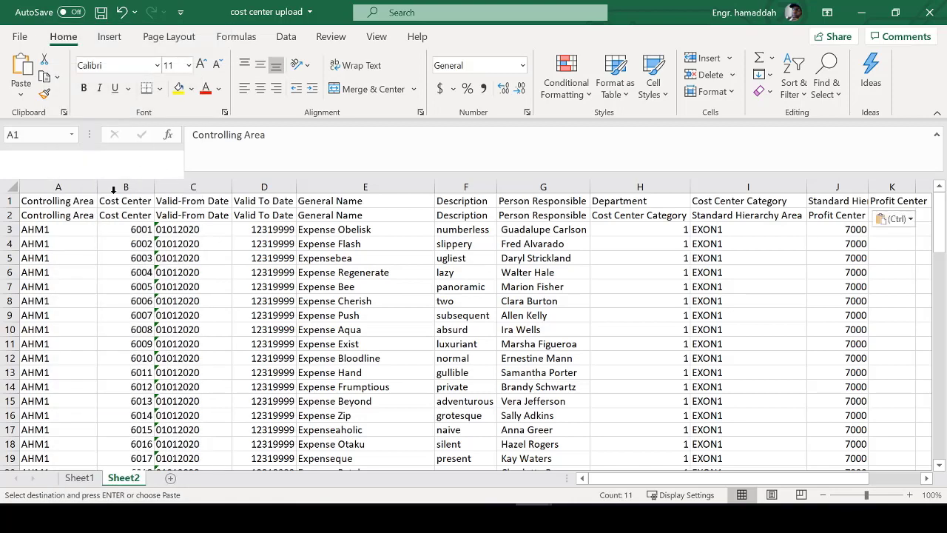
{"action": "left_click", "coordinate": [56, 205]}
{"action": "left_click", "coordinate": [58, 215]}
{"action": "left_click", "coordinate": [117, 200]}
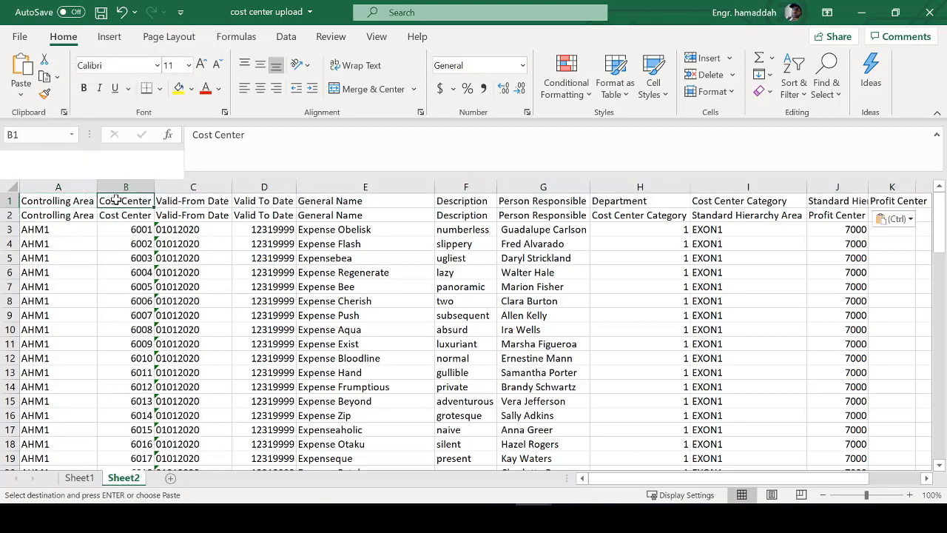
{"action": "left_click", "coordinate": [118, 215]}
{"action": "left_click", "coordinate": [164, 201]}
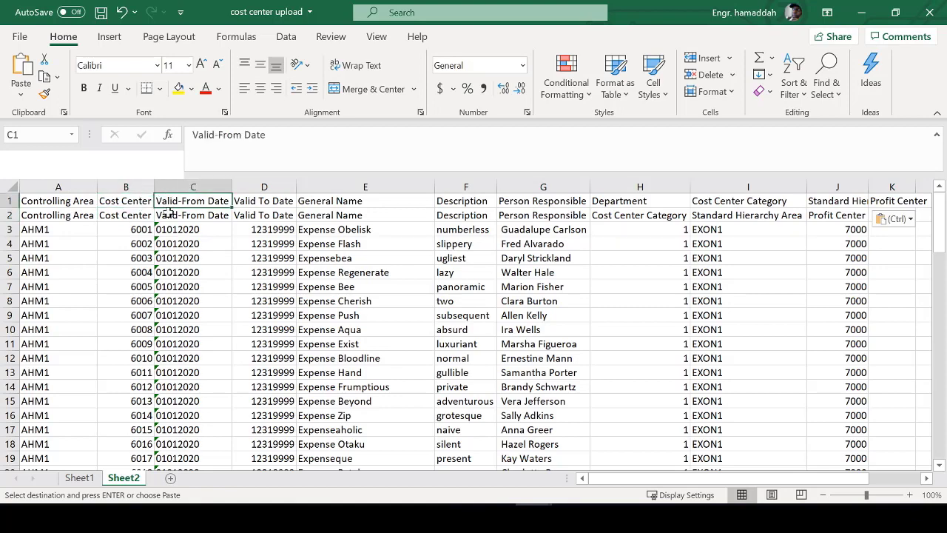
Step: Compare the remaining pasted headings, Valid To Date through Cost Center Category, with row 2
{"action": "left_click", "coordinate": [270, 205]}
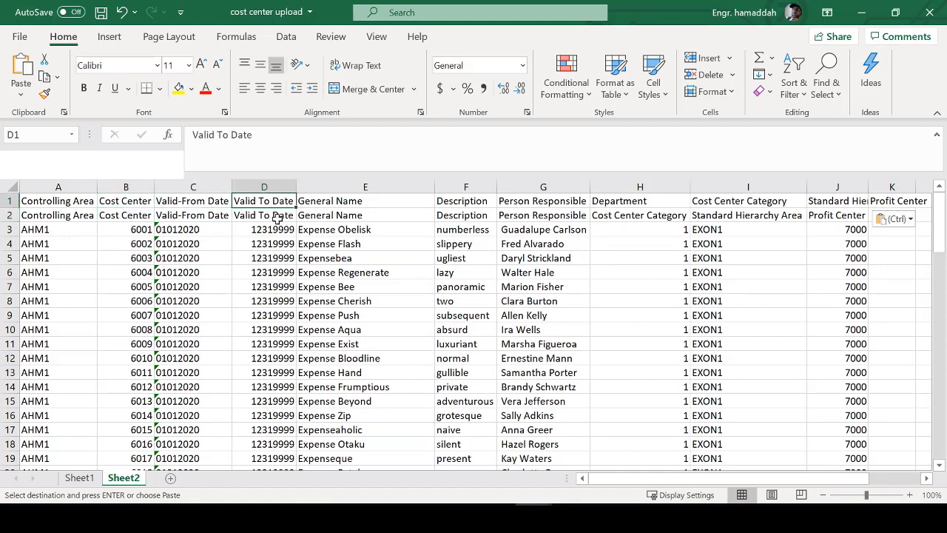
{"action": "left_click", "coordinate": [320, 201]}
{"action": "left_click", "coordinate": [465, 203]}
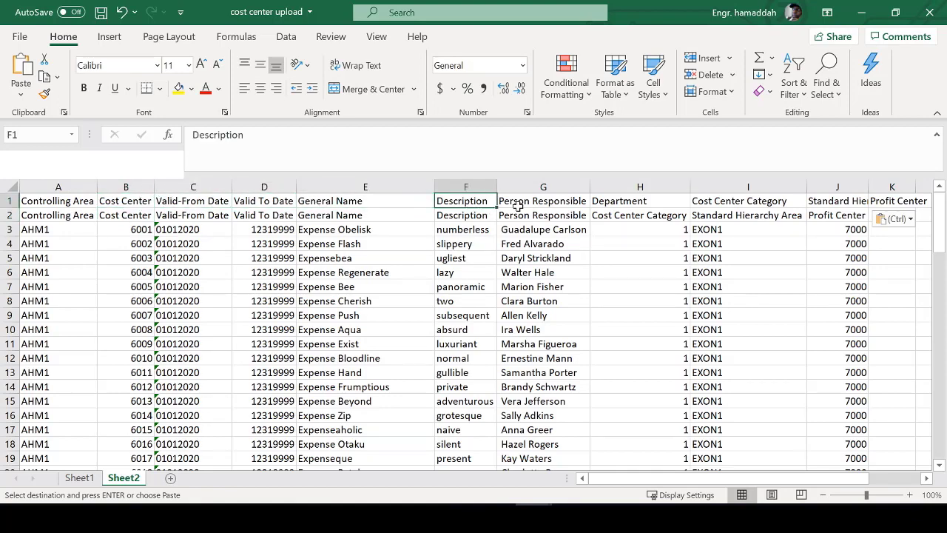
{"action": "left_click", "coordinate": [528, 204]}
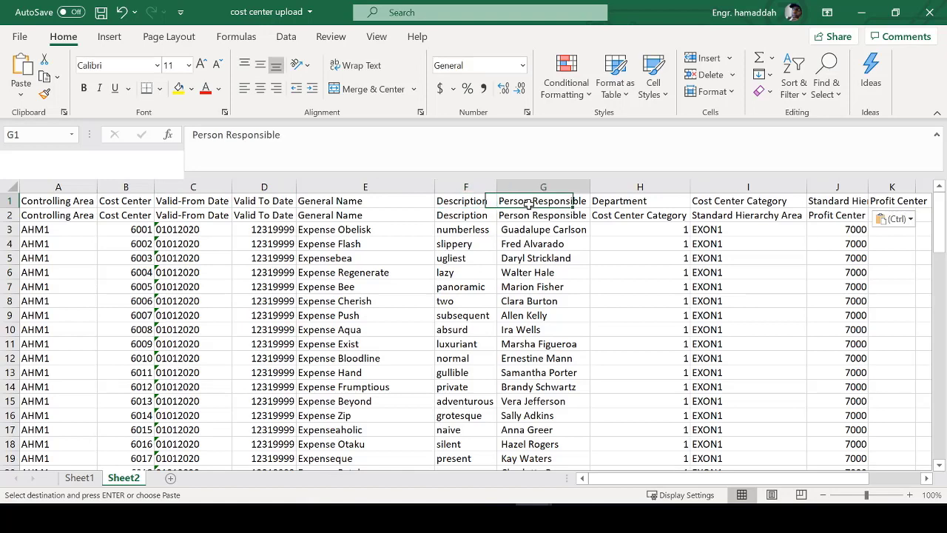
{"action": "left_click", "coordinate": [643, 203]}
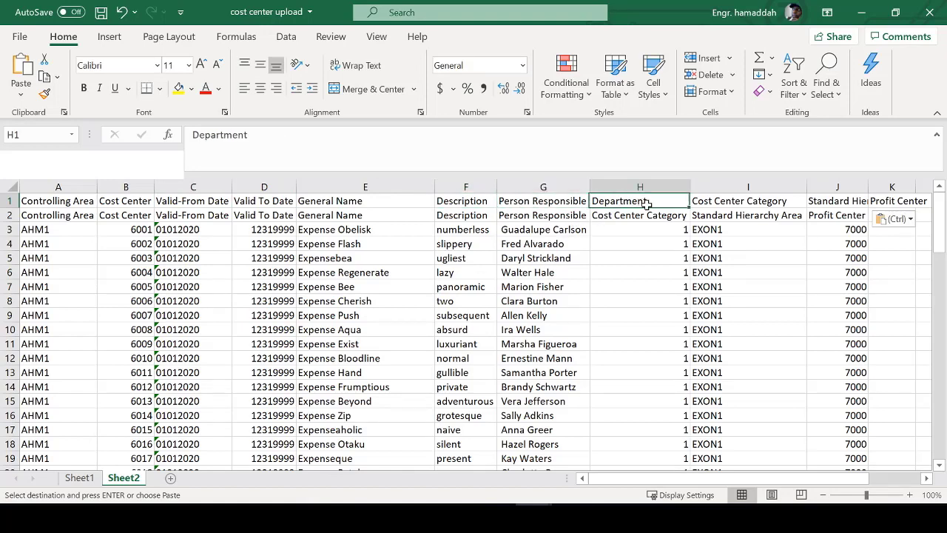
{"action": "left_click", "coordinate": [725, 199]}
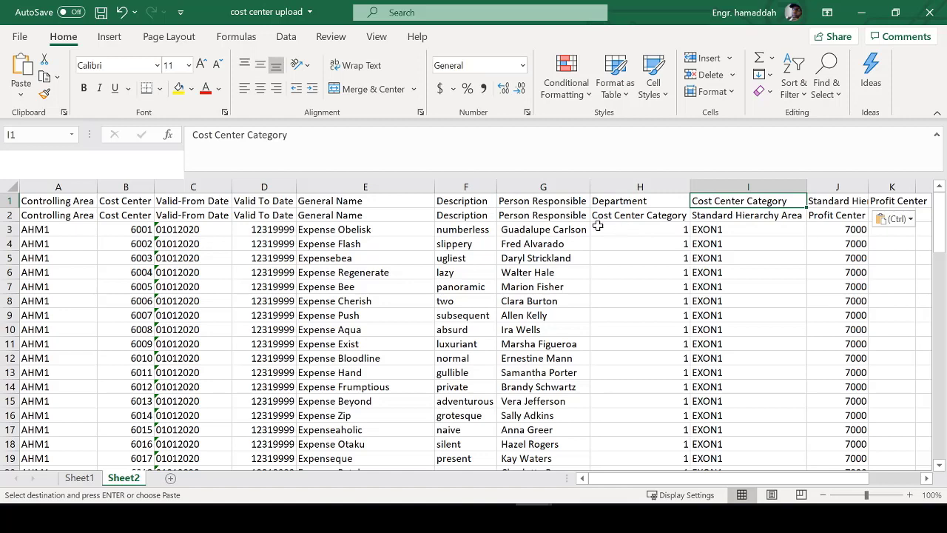
{"action": "left_click", "coordinate": [618, 202]}
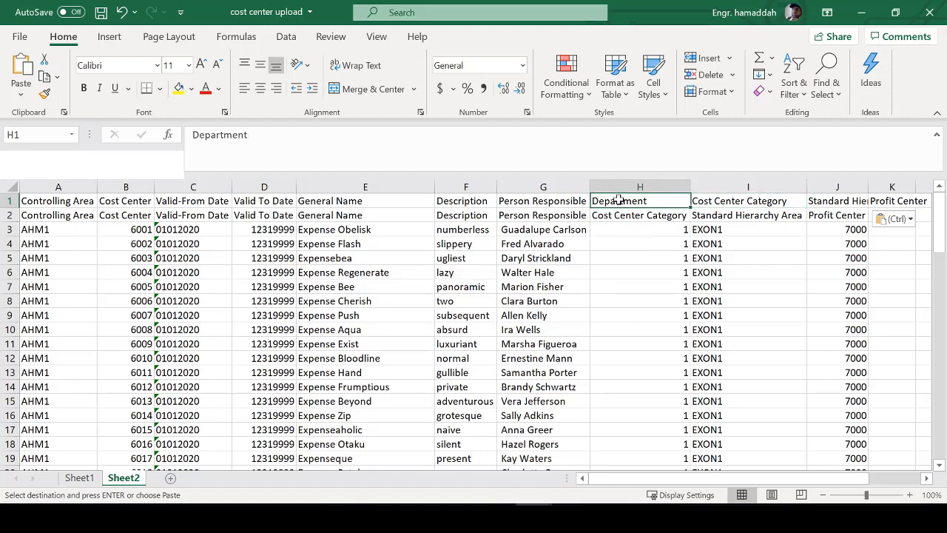
{"action": "left_click", "coordinate": [622, 217]}
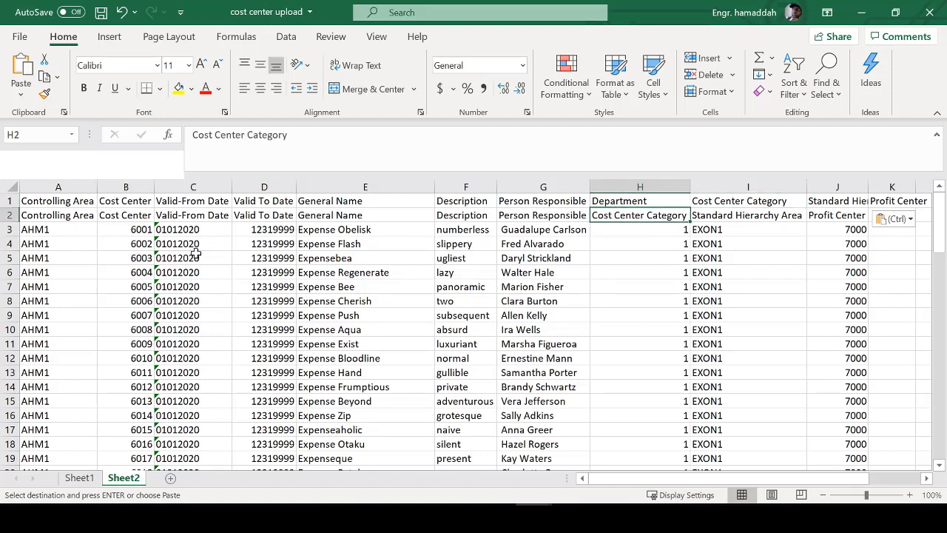
{"action": "left_click", "coordinate": [11, 215]}
{"action": "right_click", "coordinate": [17, 215]}
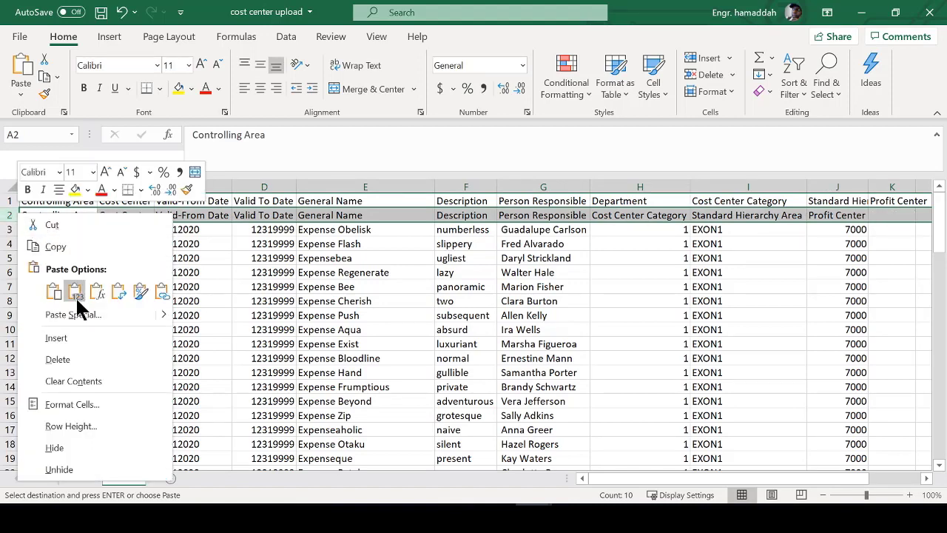
Step: Insert a blank row 2 and review the Controlling Area heading and its AHM1 values
{"action": "left_click", "coordinate": [73, 331]}
{"action": "left_click_drag", "start_coordinate": [55, 231], "coordinate": [645, 361]}
{"action": "left_click_drag", "start_coordinate": [40, 196], "coordinate": [379, 199]}
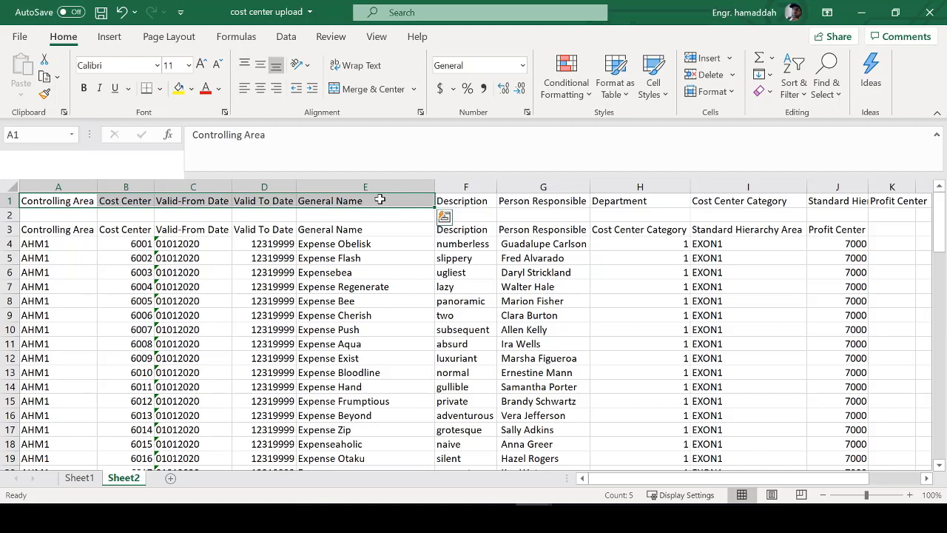
{"action": "left_click", "coordinate": [70, 201]}
{"action": "left_click_drag", "start_coordinate": [61, 242], "coordinate": [63, 314]}
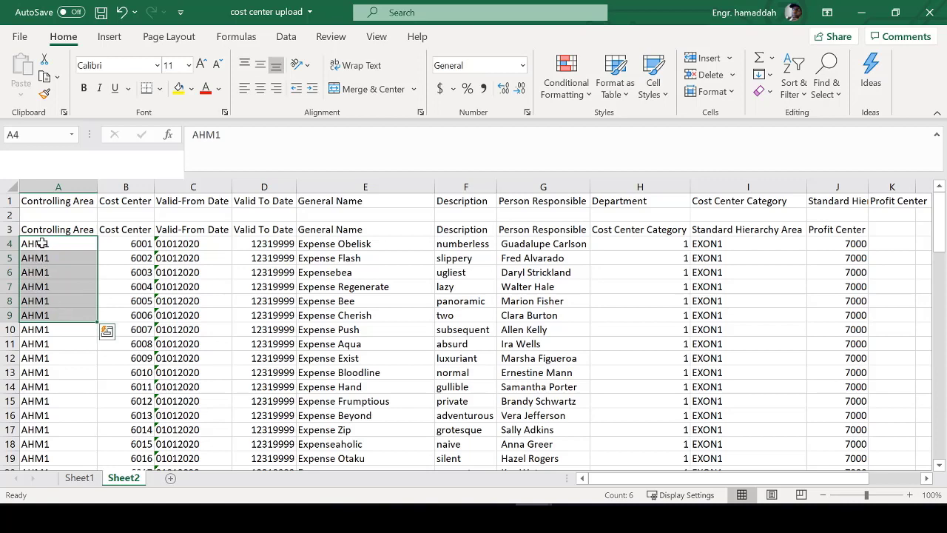
Step: Review each column, Controlling Area to Person Responsible, plus the Department and Cost Center Category cells
{"action": "left_click", "coordinate": [58, 187]}
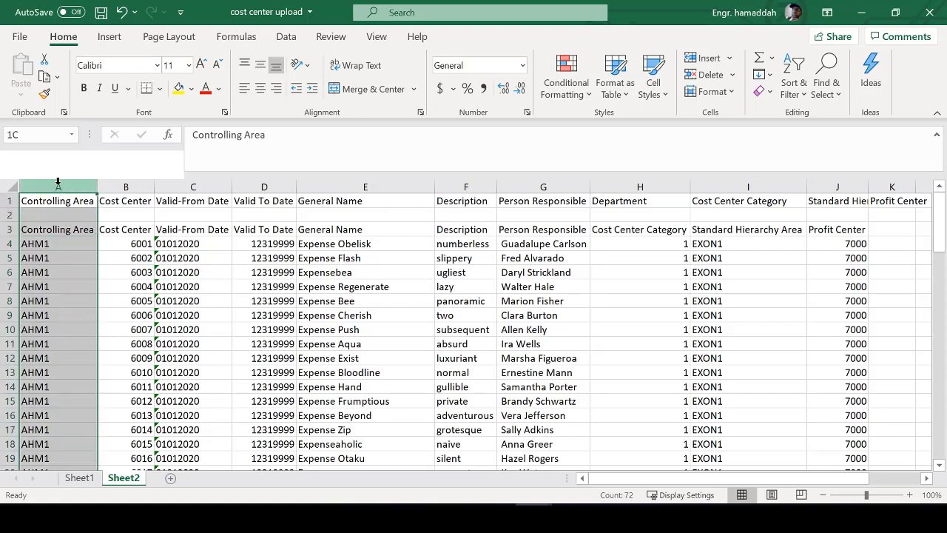
{"action": "left_click", "coordinate": [127, 185]}
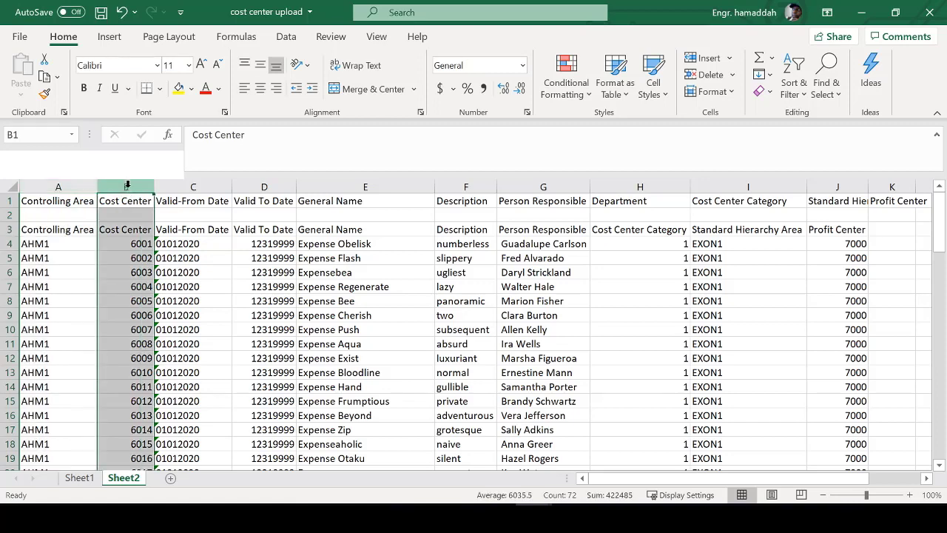
{"action": "left_click", "coordinate": [201, 188]}
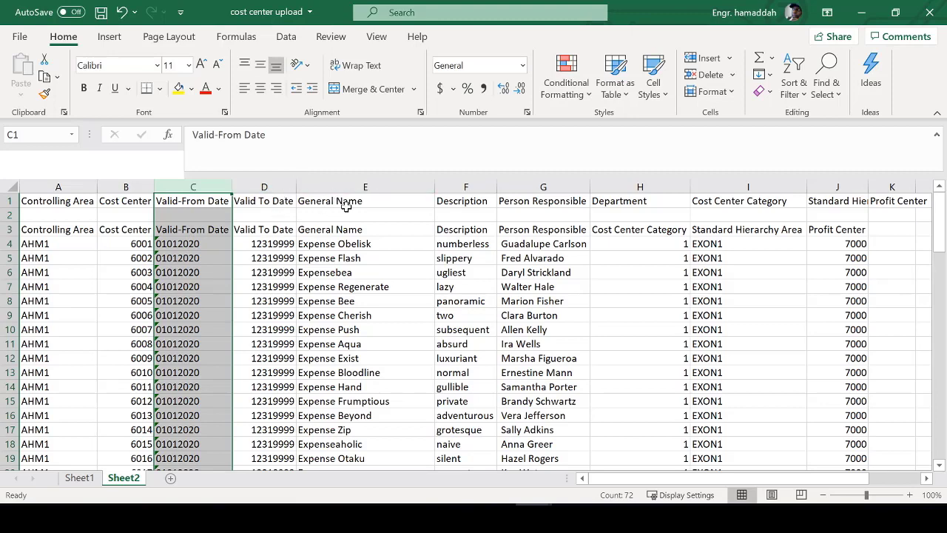
{"action": "left_click", "coordinate": [332, 189]}
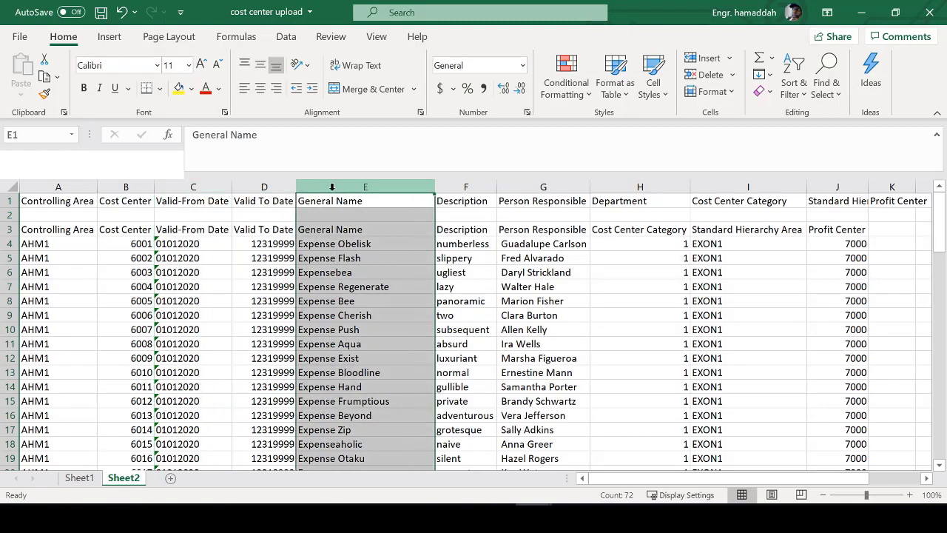
{"action": "left_click", "coordinate": [448, 186]}
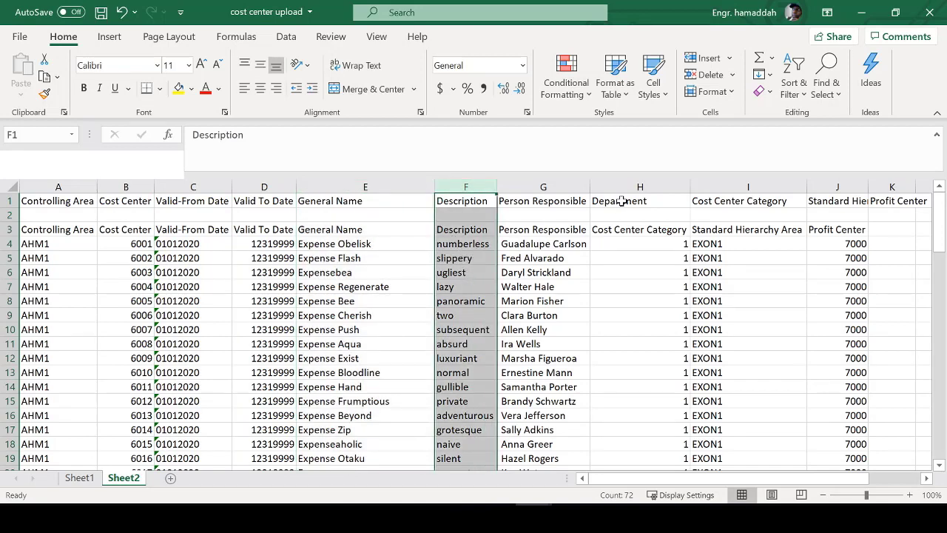
{"action": "left_click", "coordinate": [562, 187]}
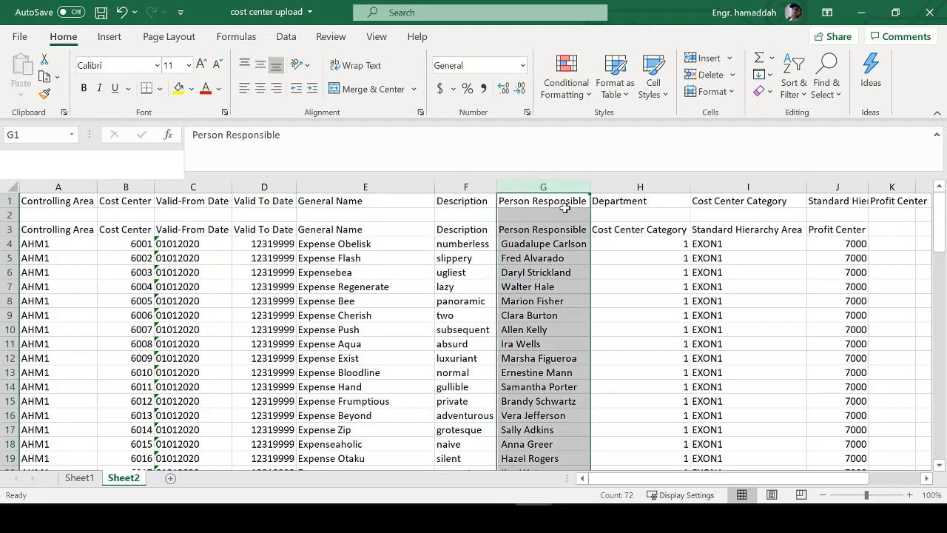
{"action": "left_click", "coordinate": [643, 203]}
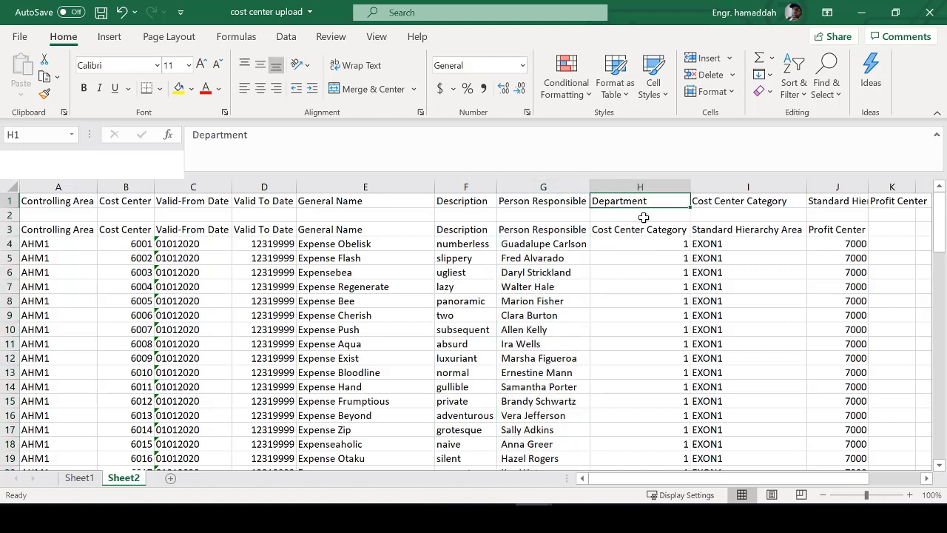
{"action": "left_click", "coordinate": [645, 242]}
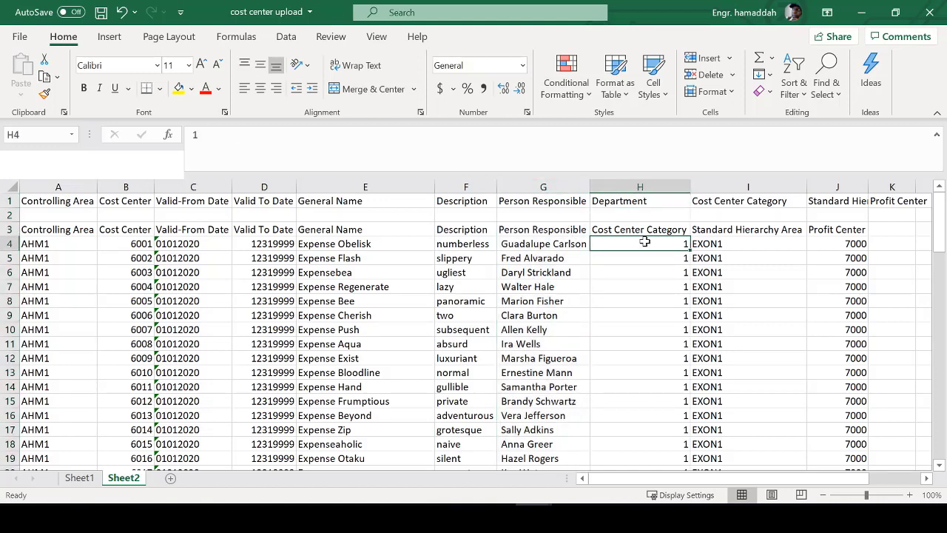
{"action": "left_click", "coordinate": [729, 242]}
{"action": "left_click", "coordinate": [683, 277]}
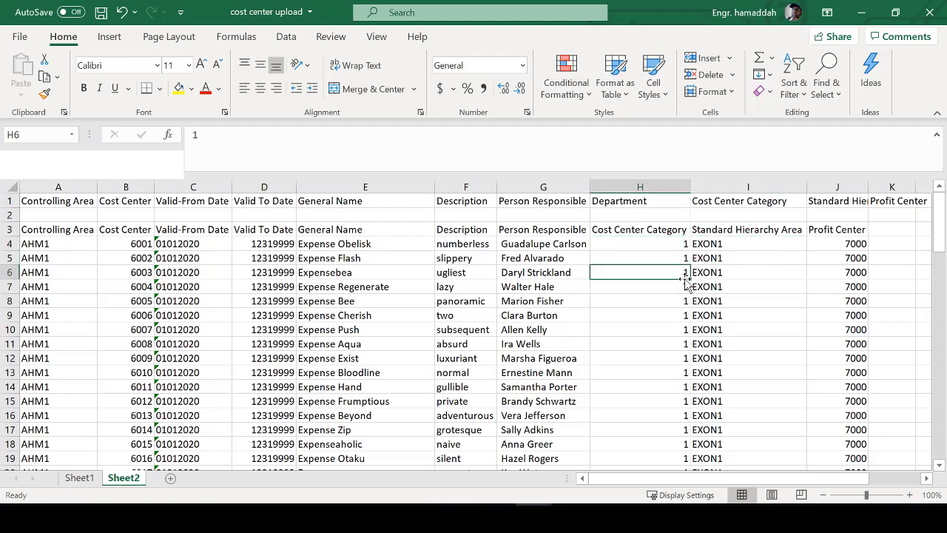
{"action": "left_click", "coordinate": [643, 231]}
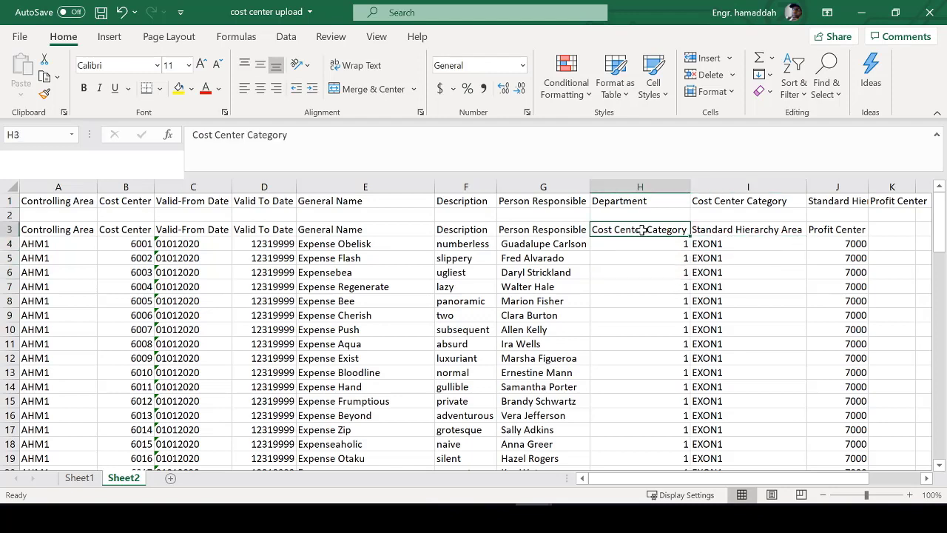
Step: Insert a blank column at H and move the Department header into H1
{"action": "right_click", "coordinate": [625, 187]}
{"action": "left_click", "coordinate": [665, 312]}
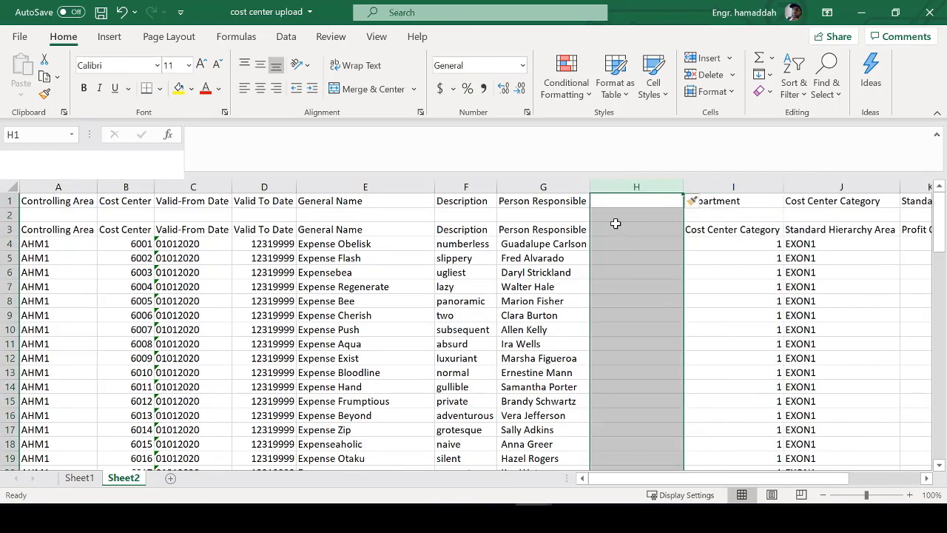
{"action": "left_click", "coordinate": [740, 195]}
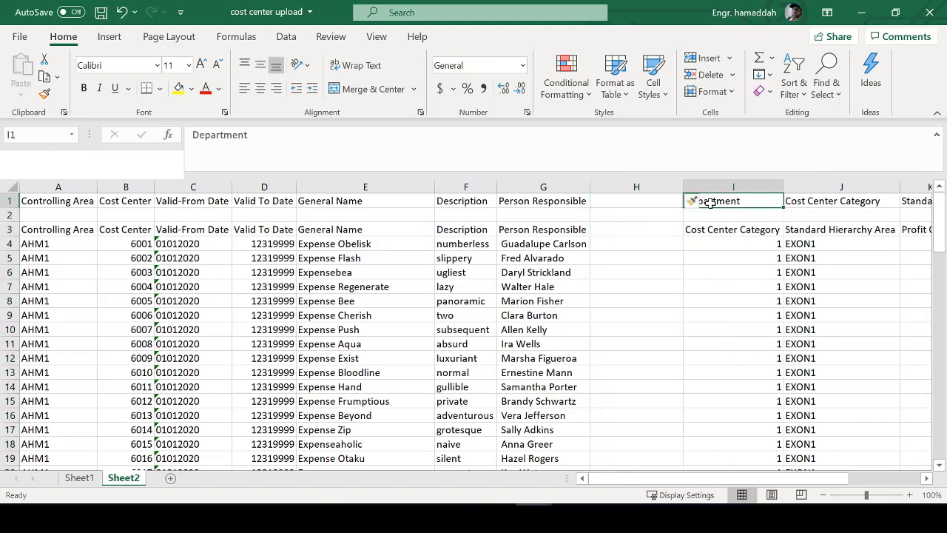
{"action": "left_click_drag", "start_coordinate": [723, 212], "coordinate": [656, 204]}
Step: Enter Finance, HR, Production and Procurement in cells H4:H7
{"action": "left_click", "coordinate": [637, 237]}
{"action": "left_click", "coordinate": [637, 232]}
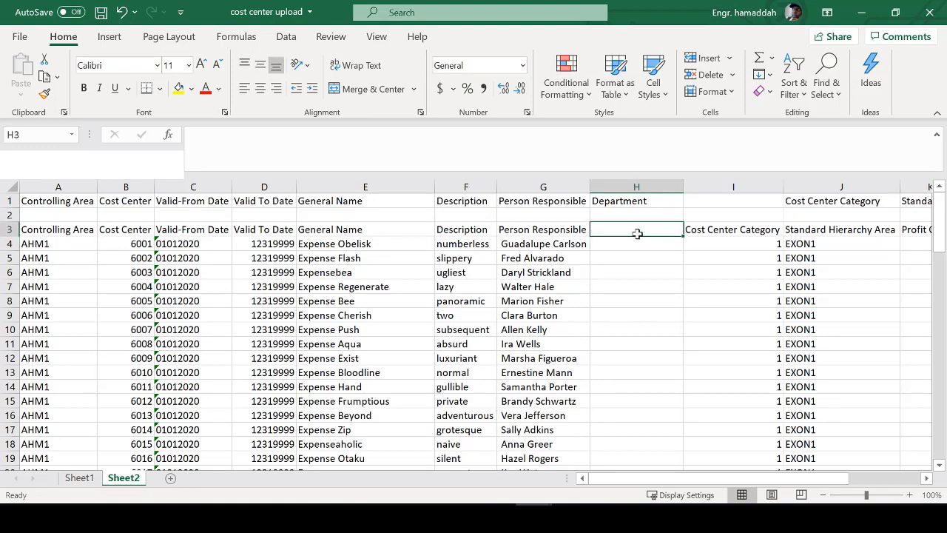
{"action": "key", "text": "Down"}
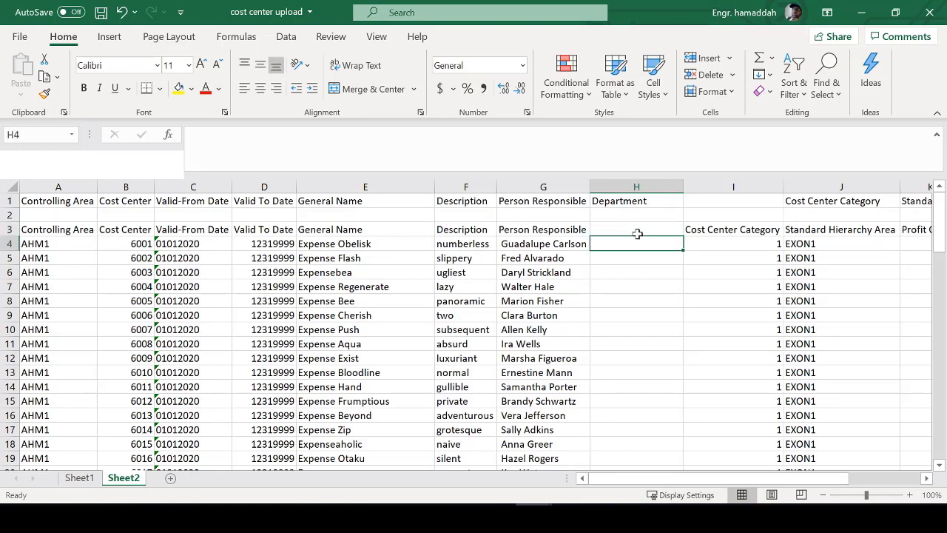
{"action": "type", "text": "Fina"}
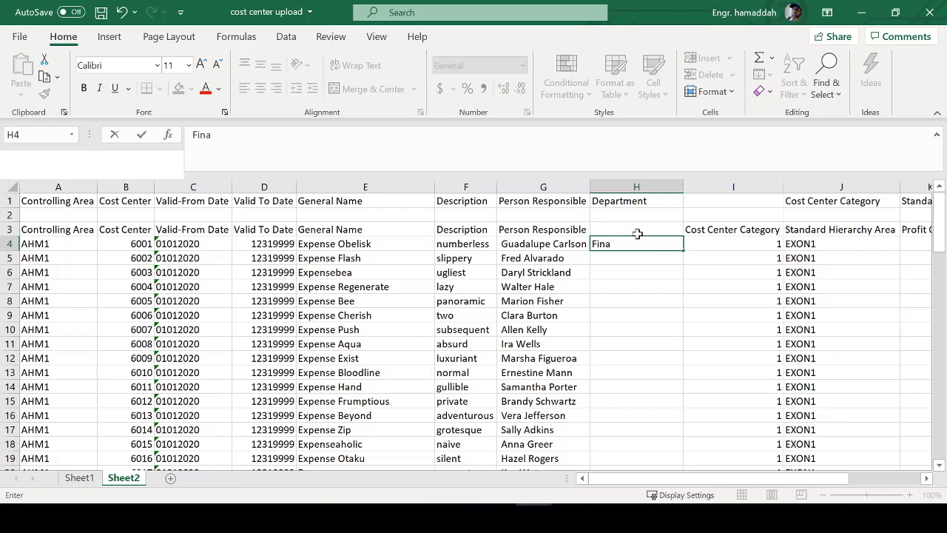
{"action": "type", "text": "nce"}
{"action": "key", "text": "Return"}
{"action": "type", "text": "HR"}
{"action": "key", "text": "Return"}
{"action": "type", "text": "Profu"}
{"action": "key", "text": "BackSpace"}
{"action": "key", "text": "BackSpace"}
{"action": "type", "text": "duction"}
{"action": "key", "text": "Return"}
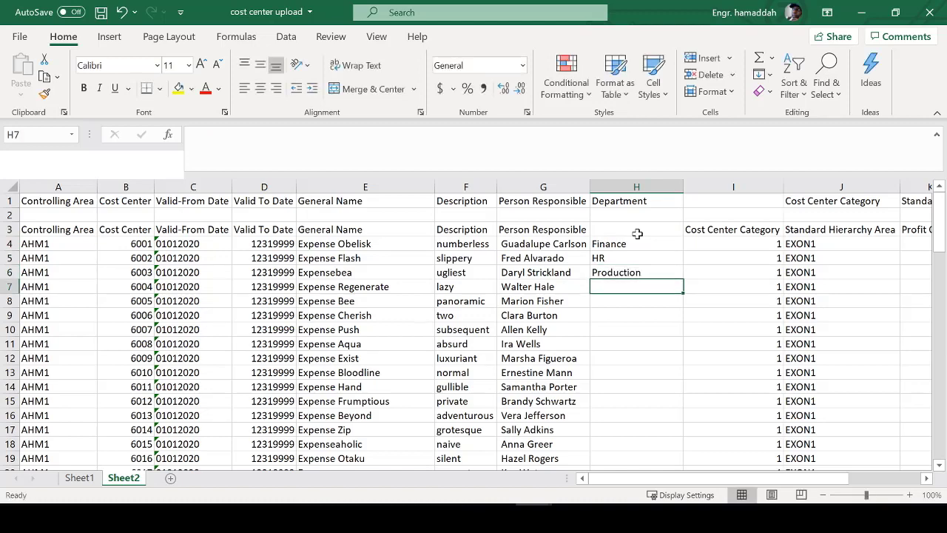
{"action": "type", "text": "Pr"}
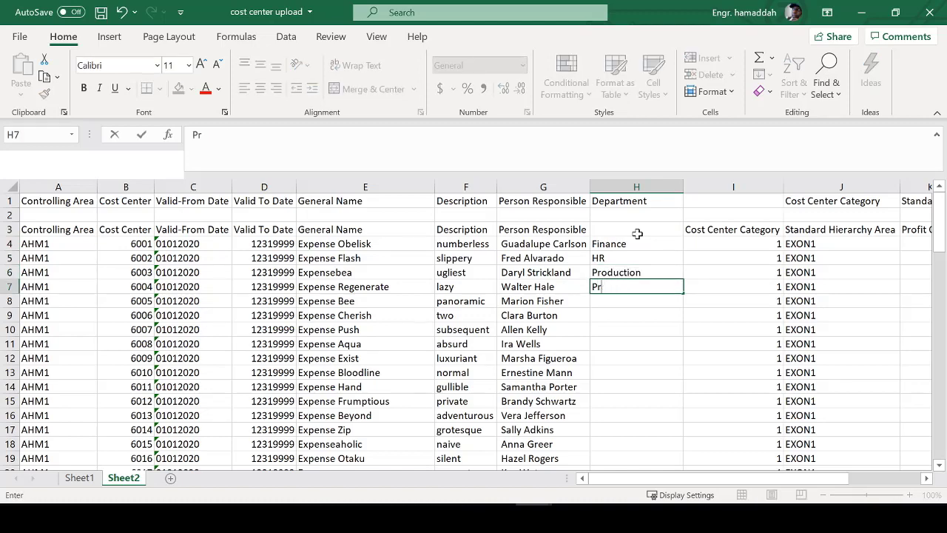
{"action": "type", "text": "ocurement"}
{"action": "key", "text": "Return"}
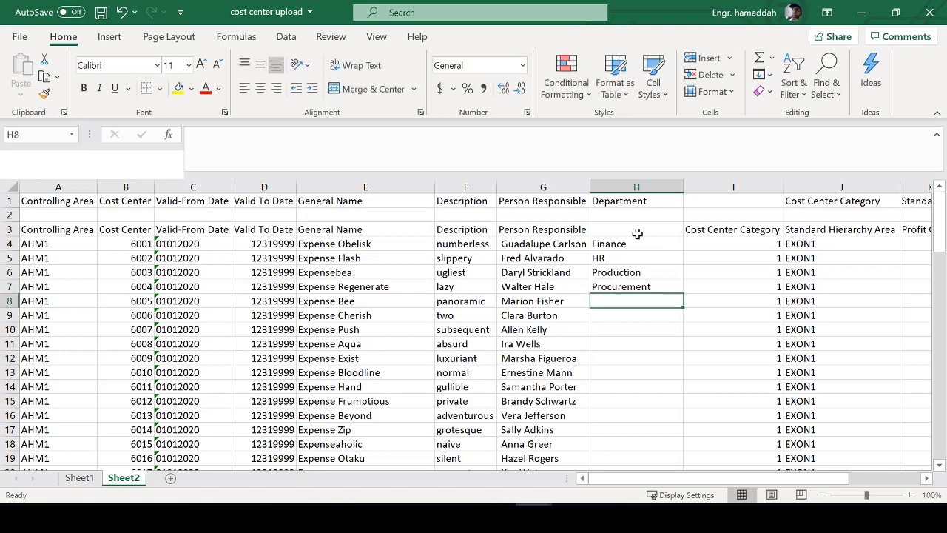
Step: Fill the four-department pattern down the whole of column H
{"action": "left_click_drag", "start_coordinate": [637, 239], "coordinate": [678, 291]}
{"action": "double_click", "coordinate": [683, 293]}
{"action": "left_click", "coordinate": [642, 185]}
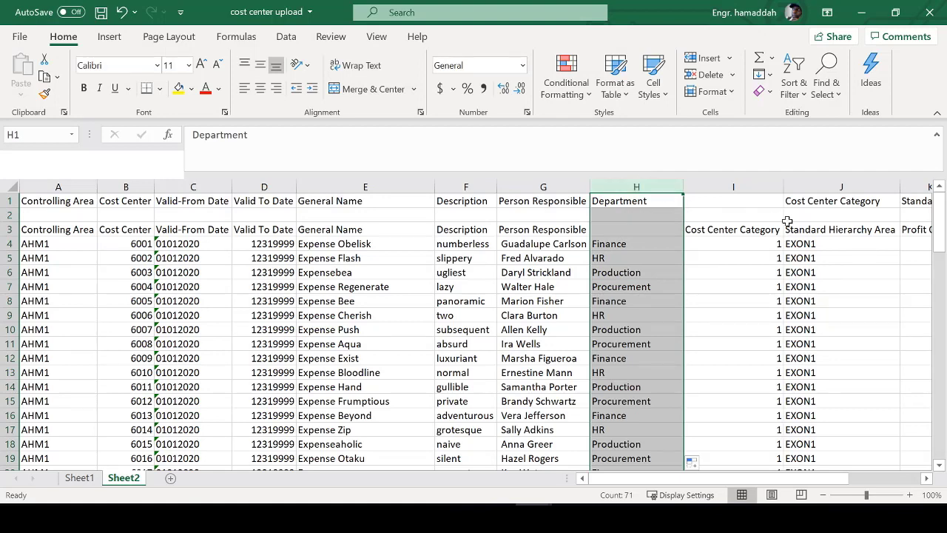
Step: Shift the headers in J1:L1 one column left into I1:K1
{"action": "left_click", "coordinate": [810, 206]}
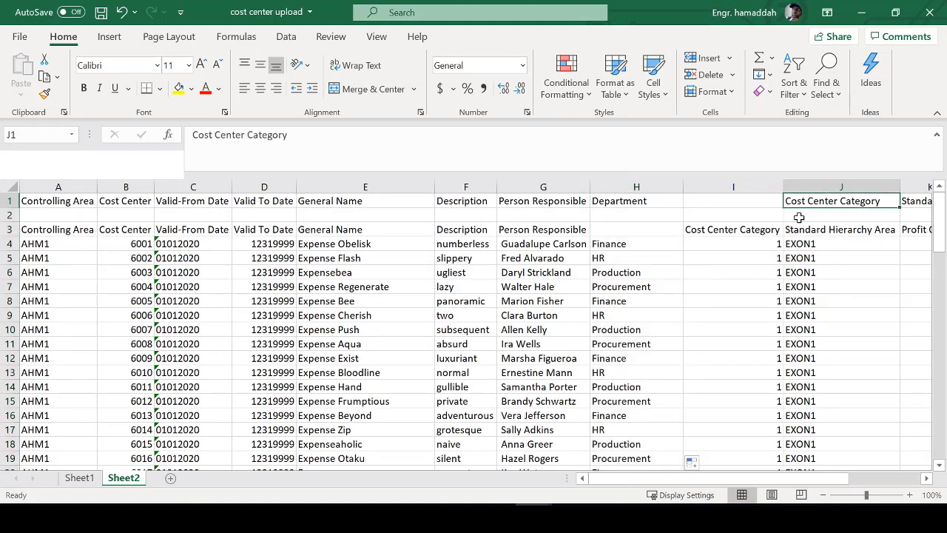
{"action": "key", "text": "shift+Right"}
{"action": "key", "text": "shift+Right"}
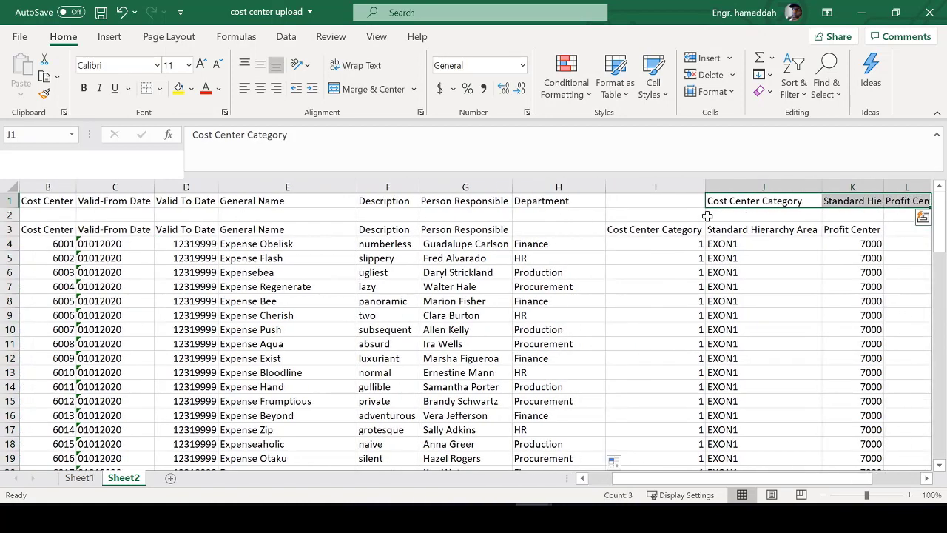
{"action": "left_click_drag", "start_coordinate": [702, 205], "coordinate": [655, 215]}
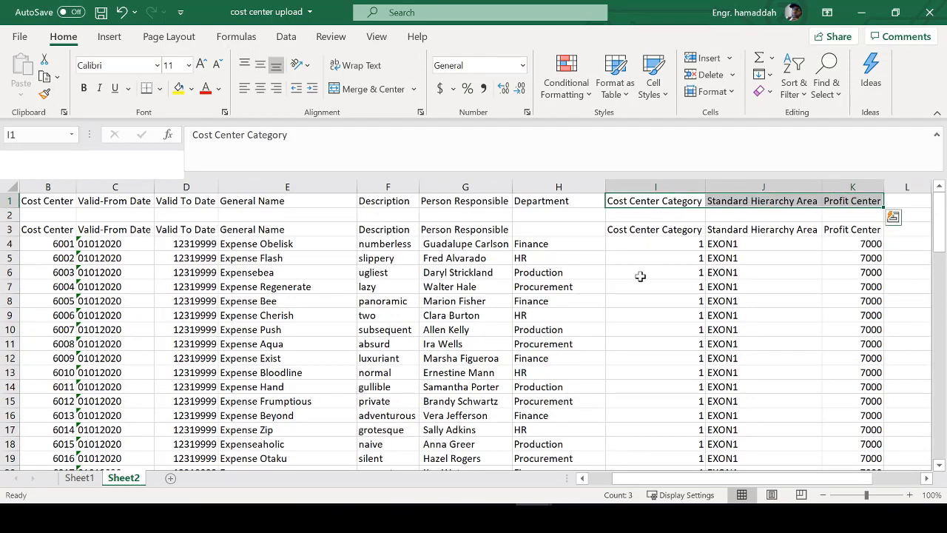
{"action": "left_click", "coordinate": [640, 276]}
{"action": "left_click", "coordinate": [645, 246]}
{"action": "left_click", "coordinate": [571, 206]}
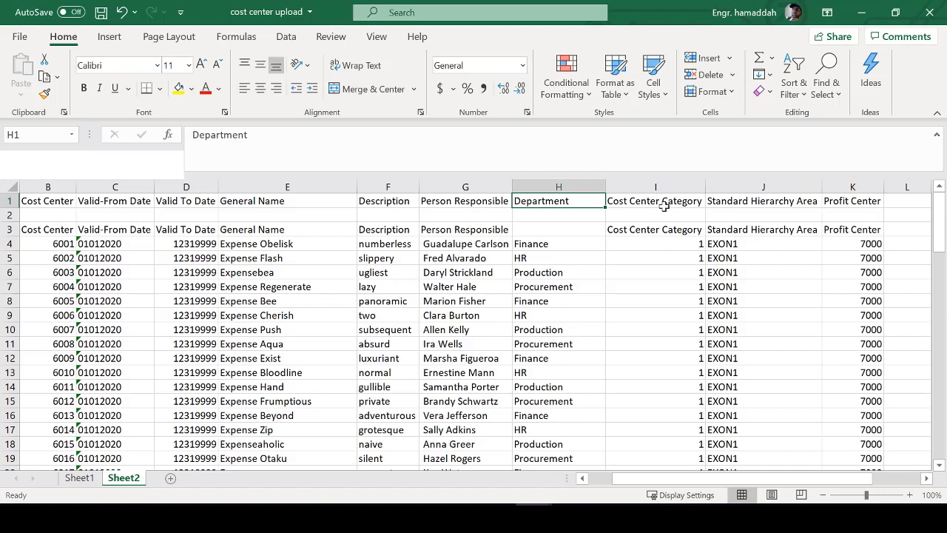
Step: Enter AHM1 in J4 and paste it down J5:J73 for every Standard Hierarchy Area
{"action": "left_click_drag", "start_coordinate": [685, 289], "coordinate": [687, 287]}
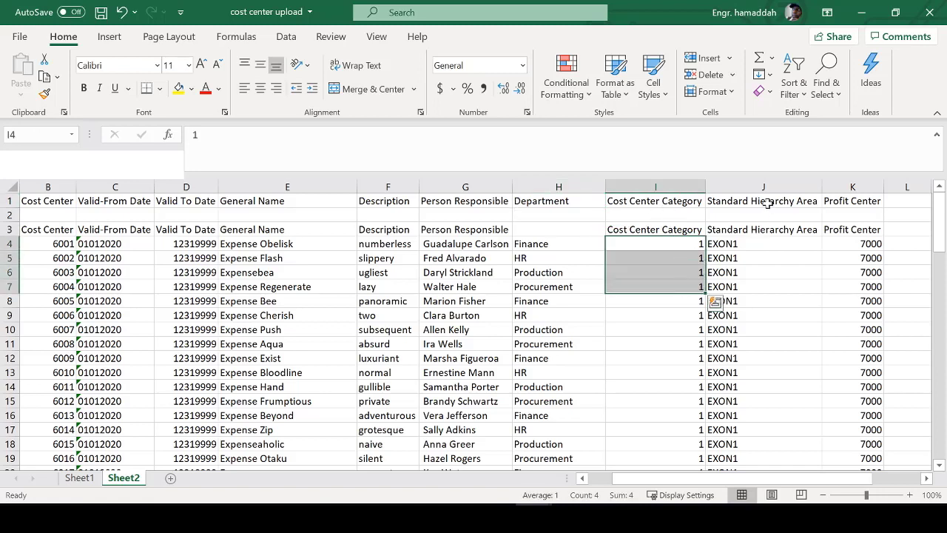
{"action": "left_click", "coordinate": [739, 248]}
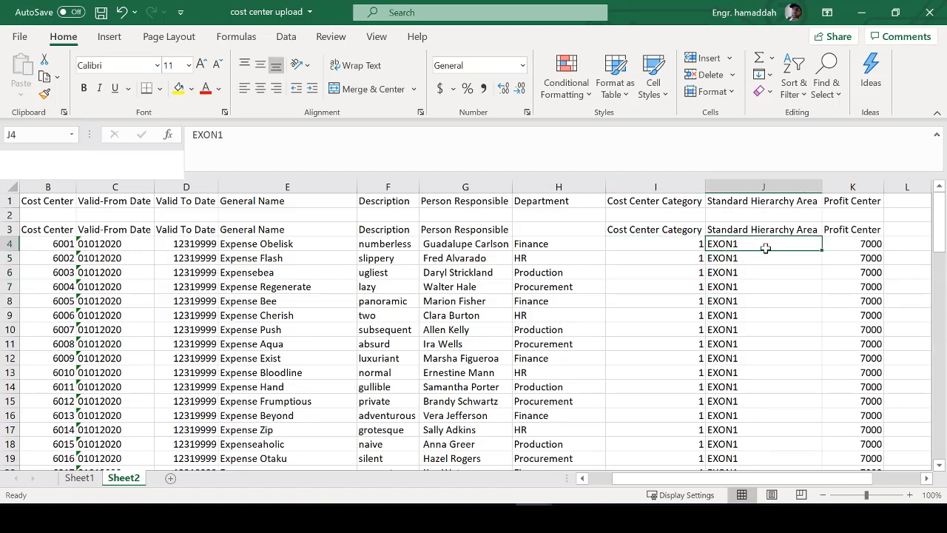
{"action": "type", "text": "AHM"}
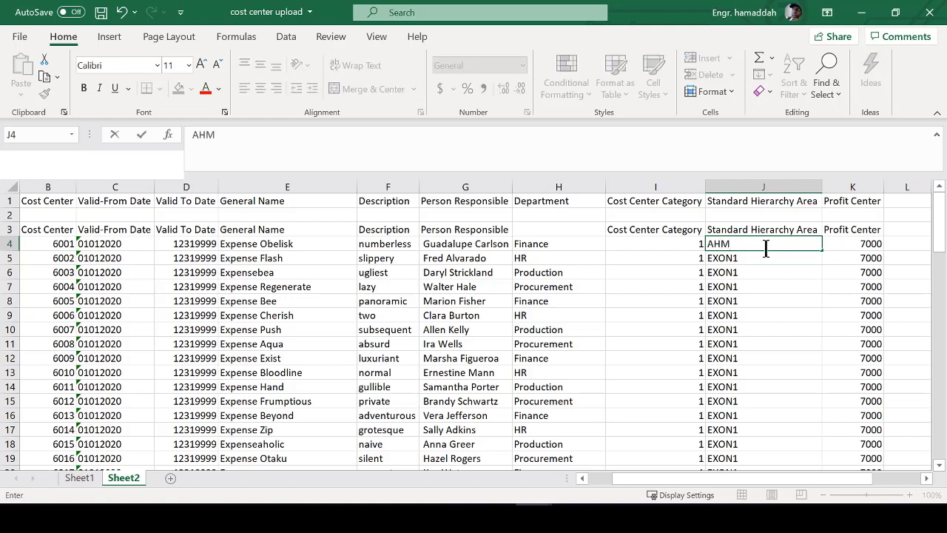
{"action": "type", "text": "1"}
{"action": "key", "text": "Return"}
{"action": "left_click", "coordinate": [765, 249]}
{"action": "key", "text": "ctrl+c"}
{"action": "key", "text": "Down"}
{"action": "key", "text": "ctrl+shift+Down"}
{"action": "key", "text": "ctrl+v"}
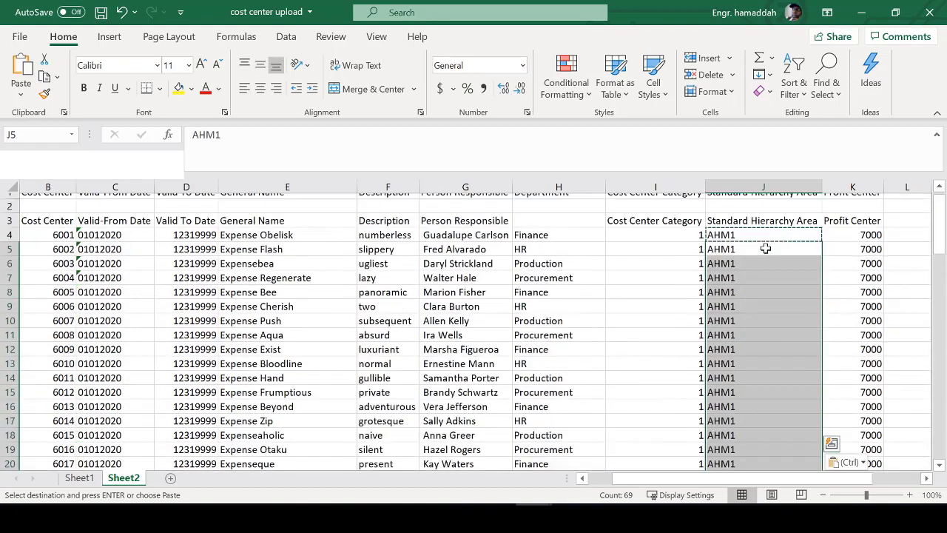
{"action": "left_click", "coordinate": [766, 245]}
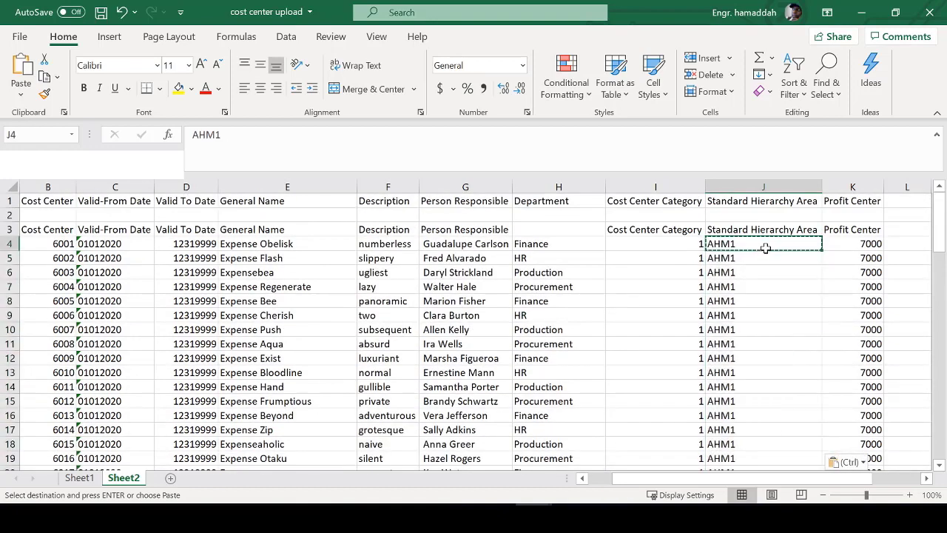
Step: Enter 7500 in K4:K5 and fill it down the Profit Center column
{"action": "left_click", "coordinate": [858, 243]}
{"action": "type", "text": "7500"}
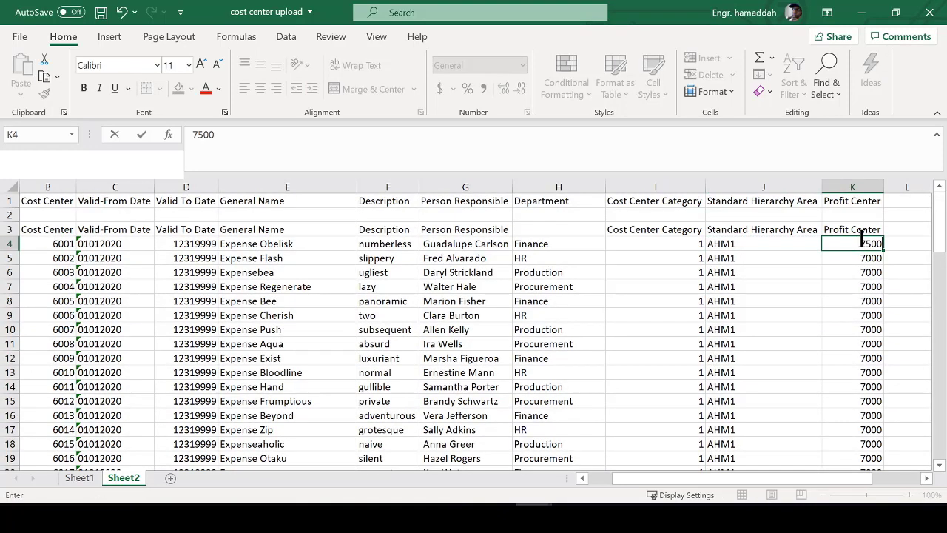
{"action": "key", "text": "Return"}
{"action": "type", "text": "7500"}
{"action": "key", "text": "Return"}
{"action": "key", "text": "Up"}
{"action": "key", "text": "Up"}
{"action": "left_click_drag", "start_coordinate": [860, 239], "coordinate": [857, 256]}
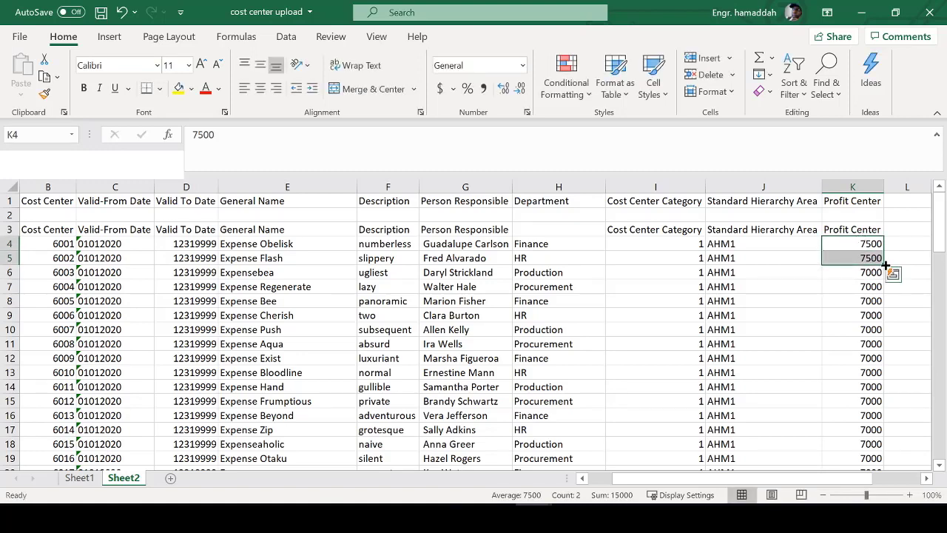
{"action": "double_click", "coordinate": [885, 265]}
{"action": "left_click", "coordinate": [856, 206]}
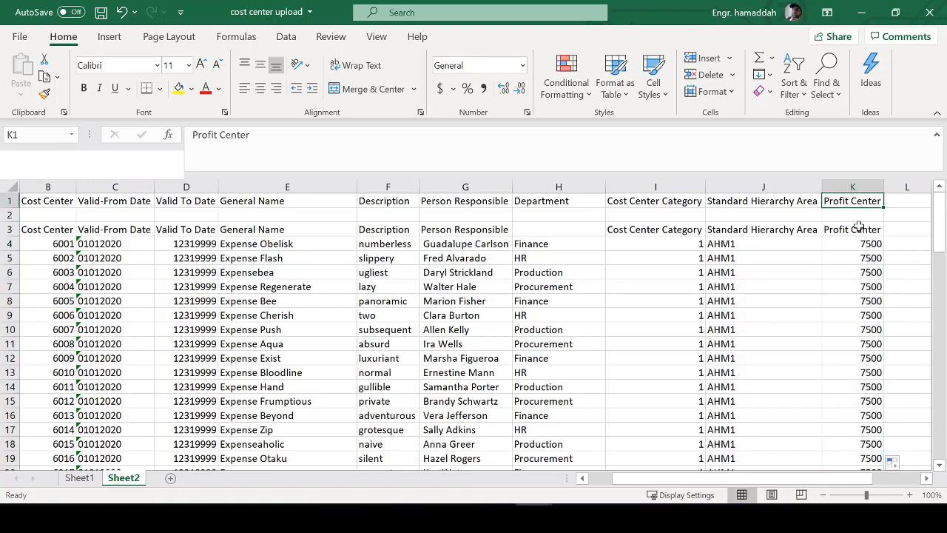
{"action": "left_click", "coordinate": [577, 227]}
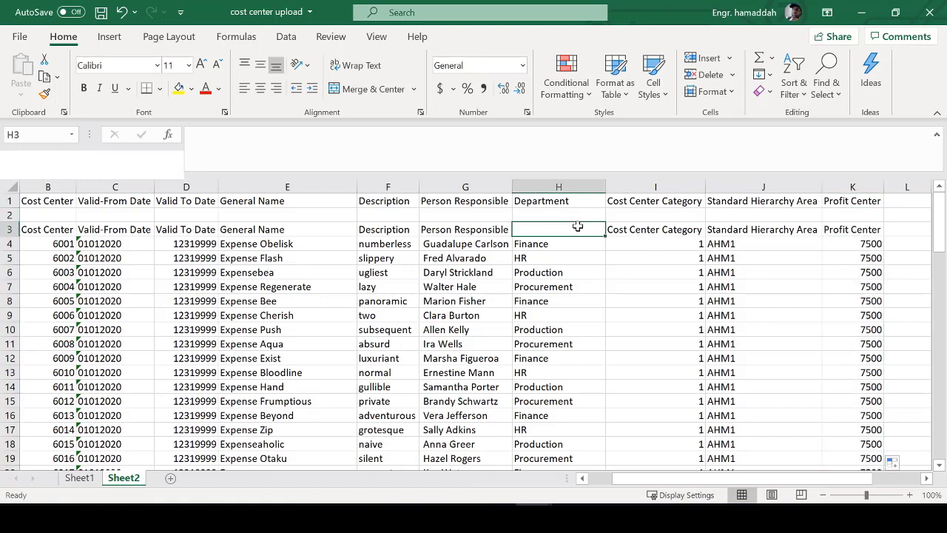
{"action": "left_click", "coordinate": [8, 228]}
{"action": "left_click_drag", "start_coordinate": [7, 214], "coordinate": [11, 222]}
{"action": "right_click", "coordinate": [9, 226]}
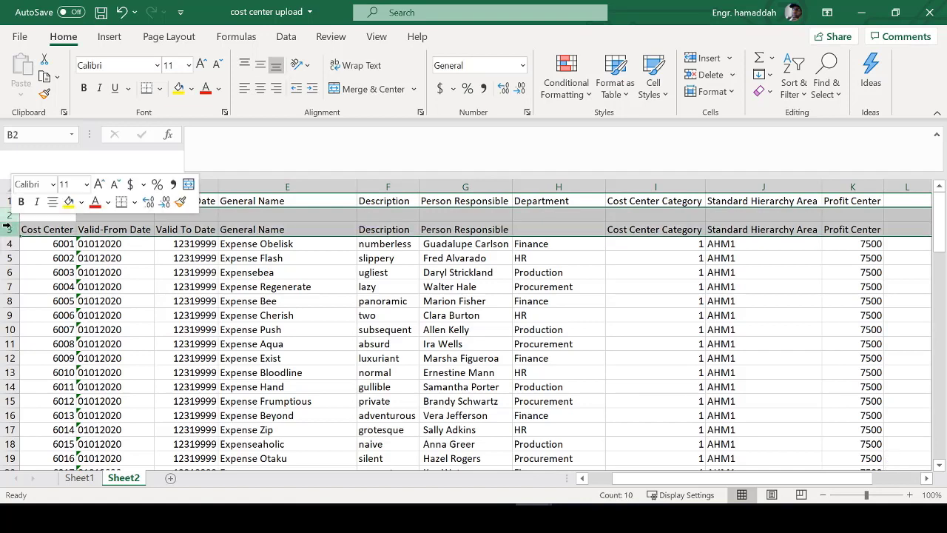
{"action": "left_click", "coordinate": [61, 366]}
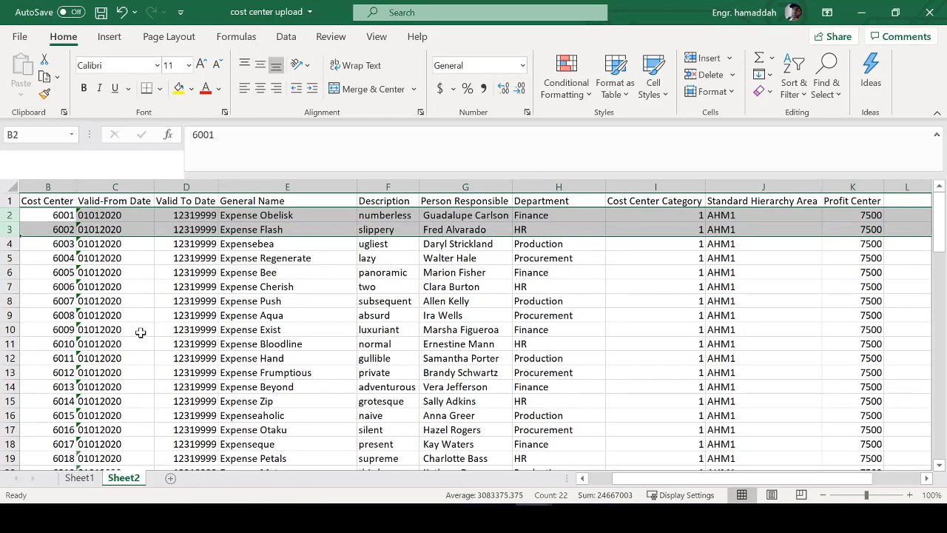
{"action": "left_click", "coordinate": [128, 302]}
{"action": "key", "text": "Left"}
{"action": "key", "text": "Left"}
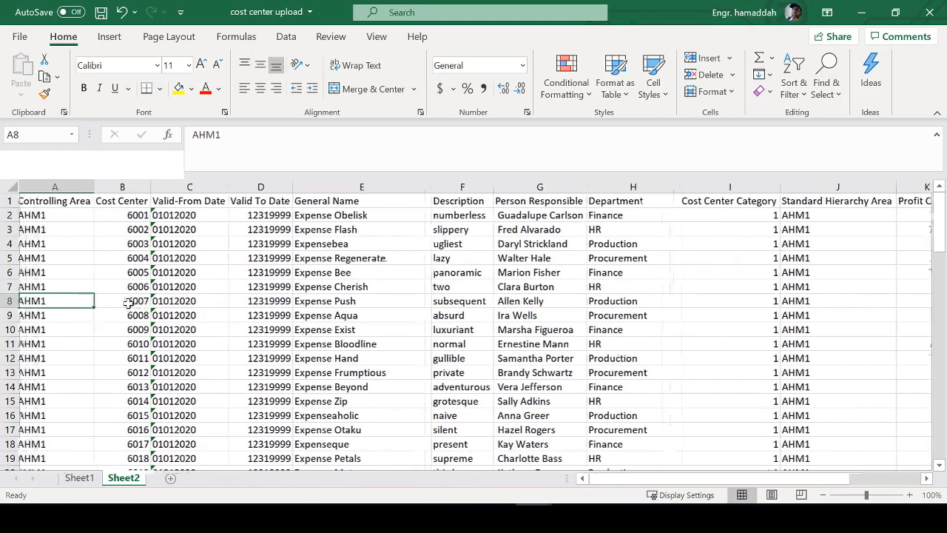
{"action": "left_click_drag", "start_coordinate": [67, 216], "coordinate": [65, 286]}
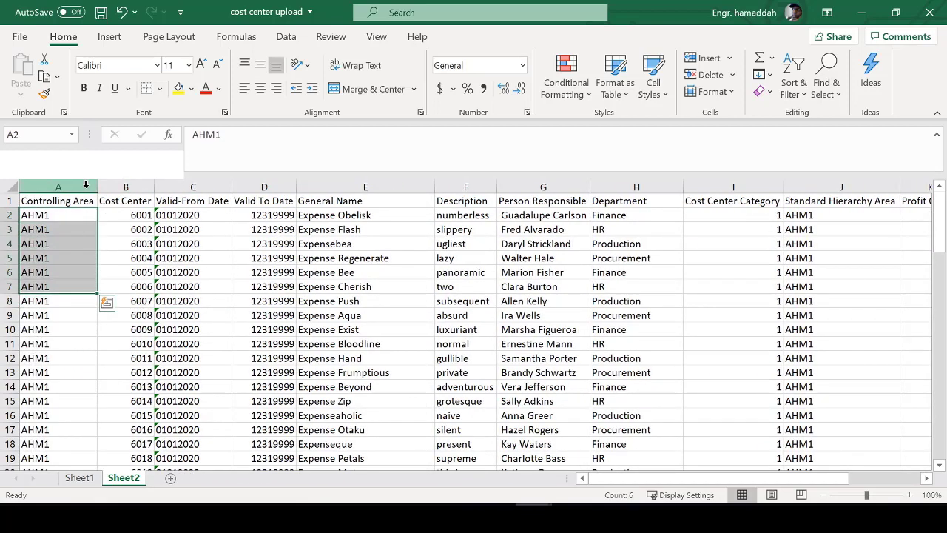
{"action": "left_click", "coordinate": [83, 187]}
{"action": "left_click_drag", "start_coordinate": [65, 201], "coordinate": [333, 196]}
{"action": "left_click", "coordinate": [84, 201]}
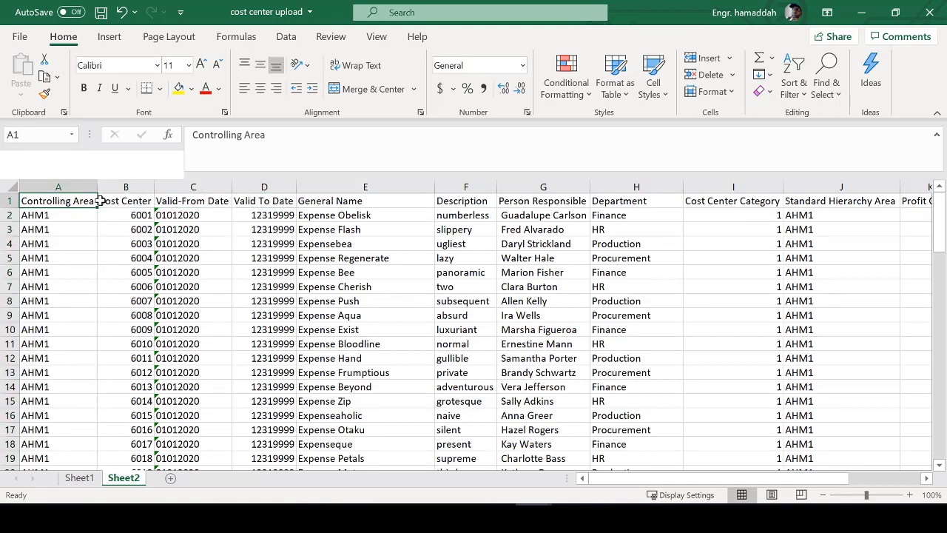
{"action": "left_click", "coordinate": [128, 201]}
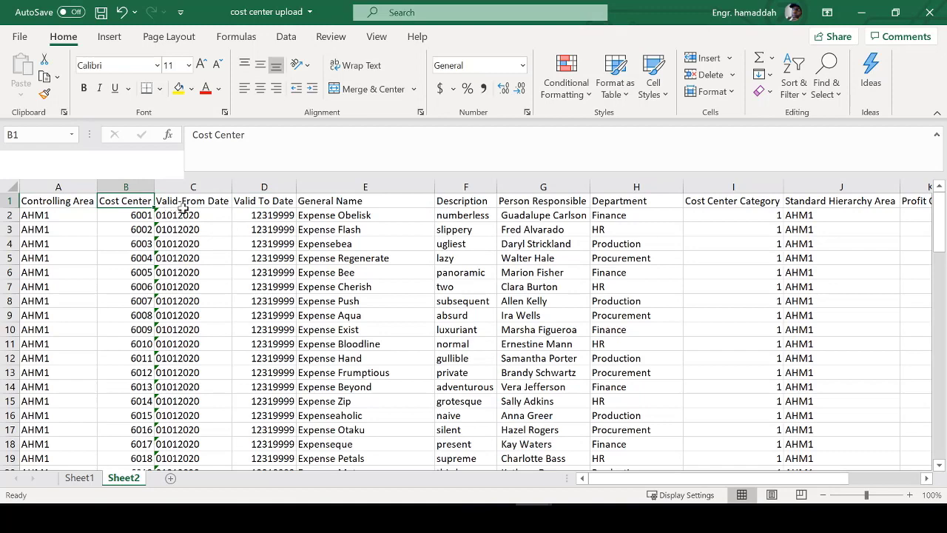
{"action": "left_click", "coordinate": [207, 201]}
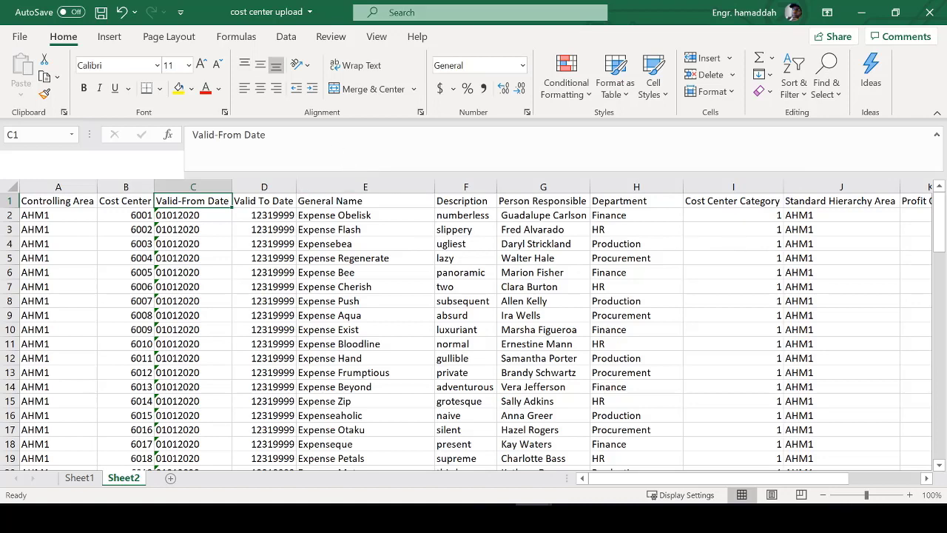
Step: Save the workbook, then save the active sheet as Text (Tab delimited) 'cost center upload12'
{"action": "left_click", "coordinate": [100, 12]}
{"action": "left_click", "coordinate": [20, 36]}
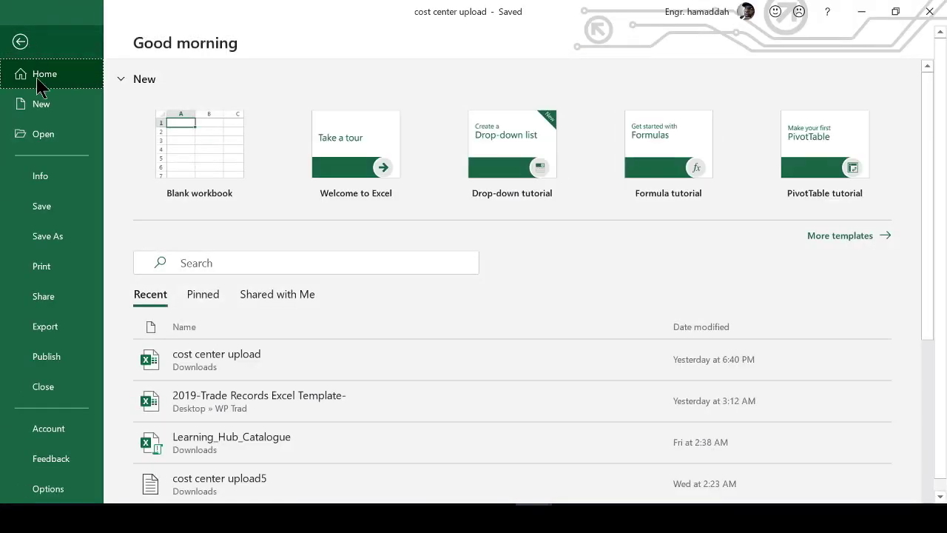
{"action": "left_click", "coordinate": [28, 243]}
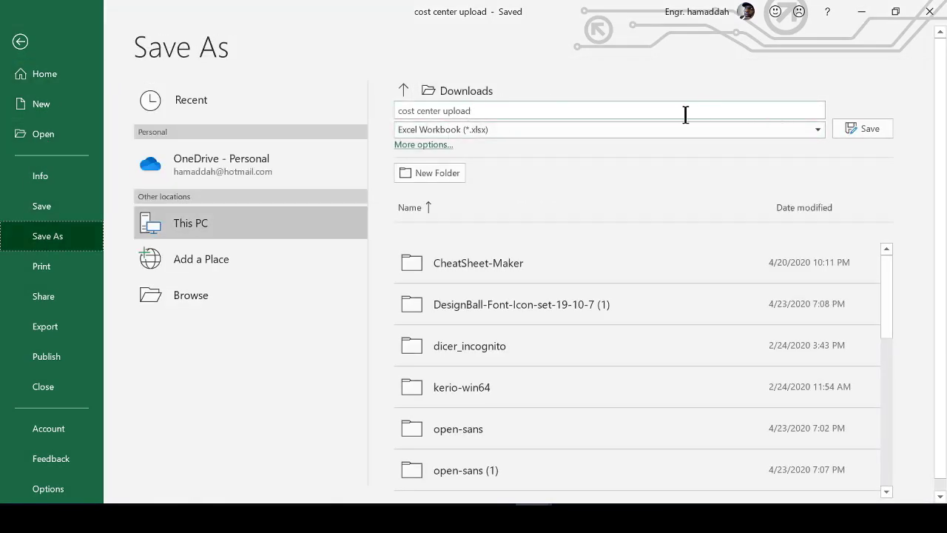
{"action": "left_click", "coordinate": [500, 112]}
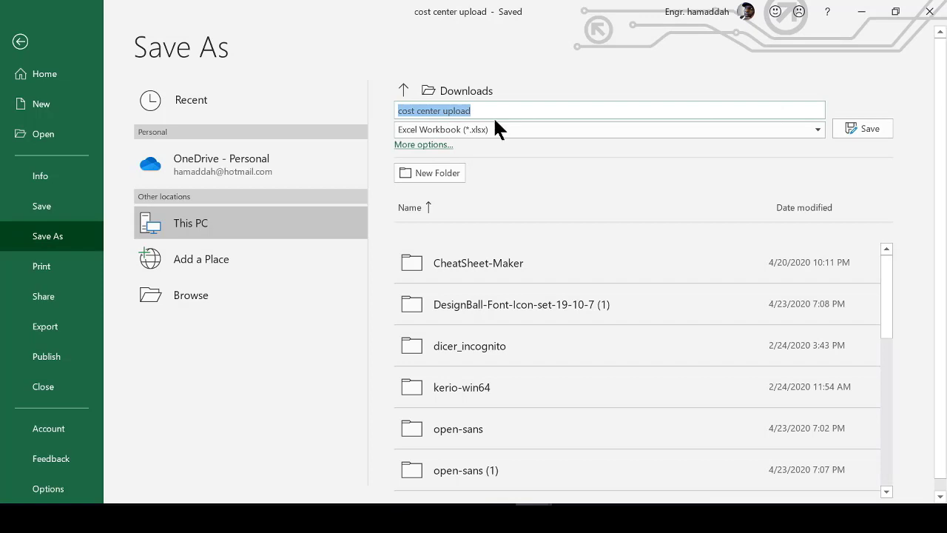
{"action": "left_click", "coordinate": [492, 113]}
{"action": "type", "text": "12"}
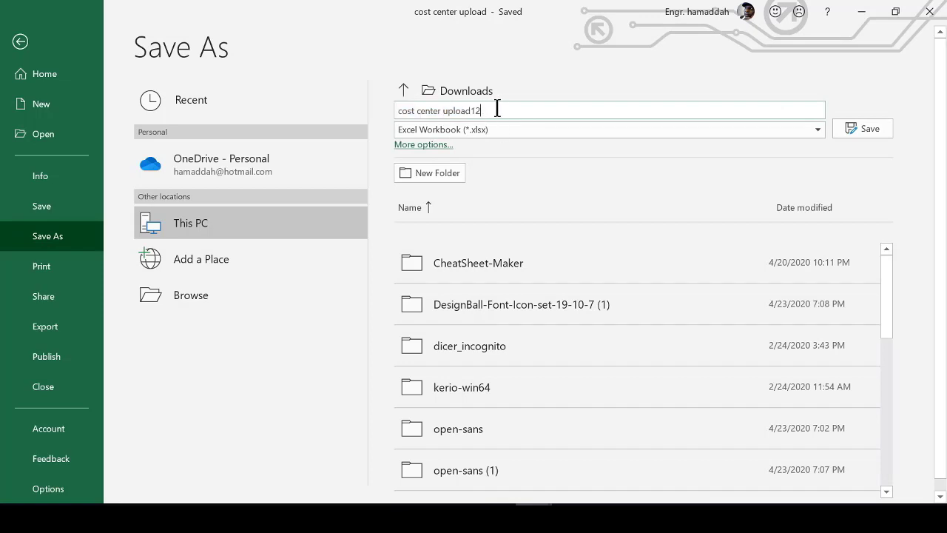
{"action": "left_click", "coordinate": [537, 131]}
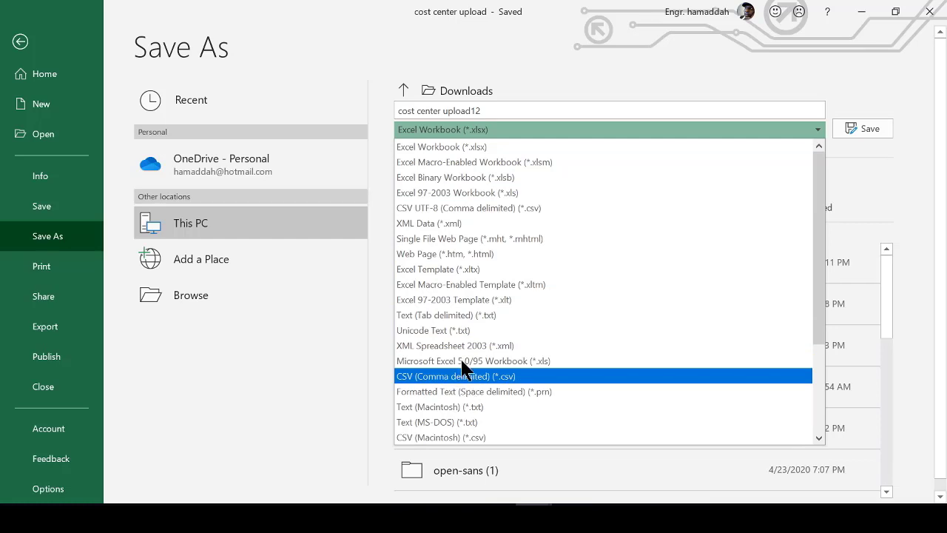
{"action": "left_click", "coordinate": [443, 315]}
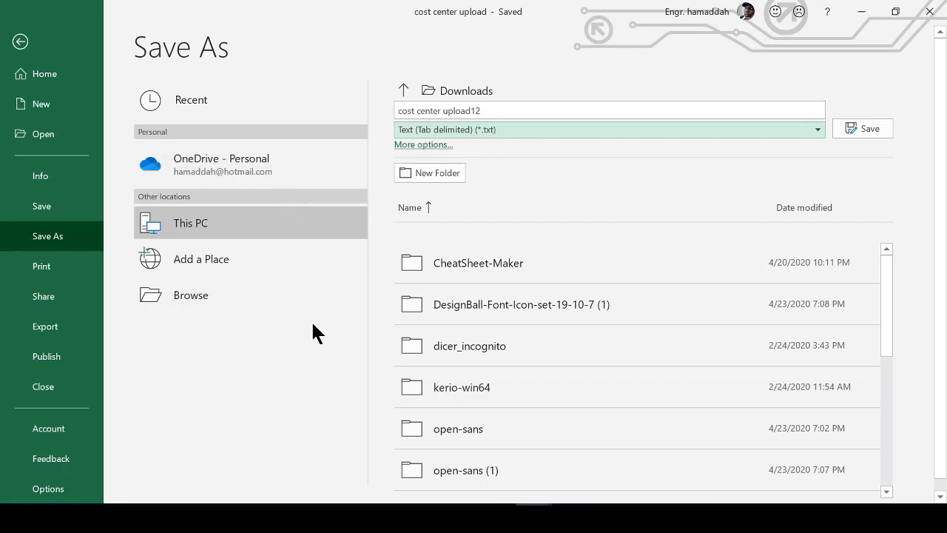
{"action": "left_click", "coordinate": [851, 126]}
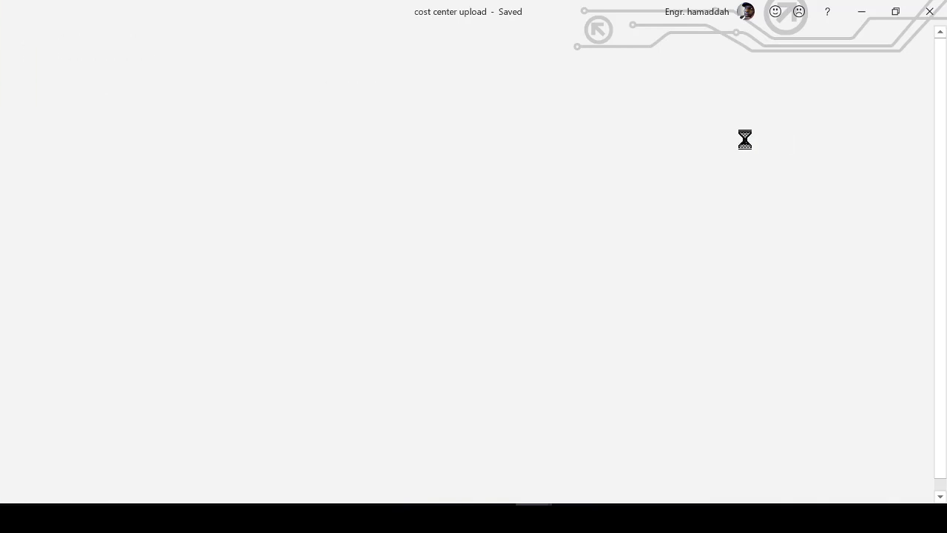
{"action": "left_click", "coordinate": [450, 309]}
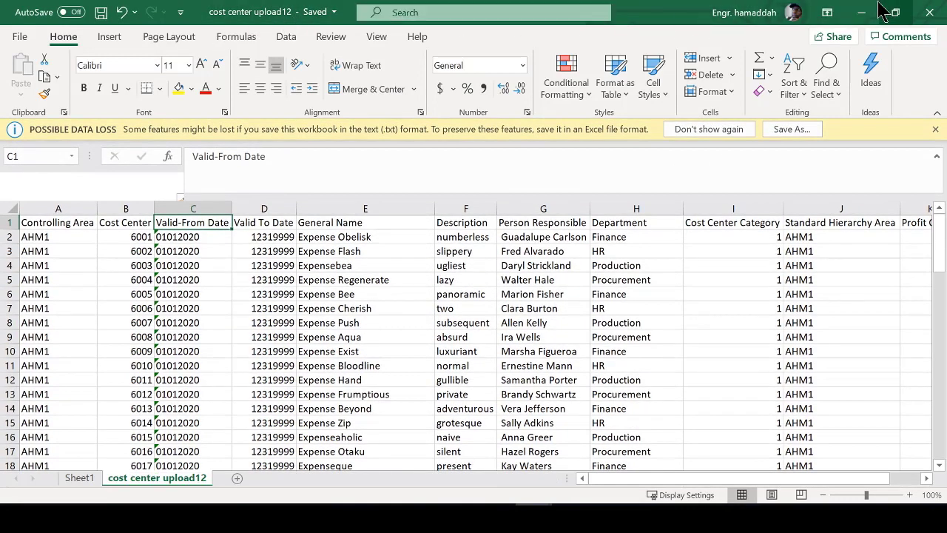
{"action": "left_click", "coordinate": [861, 16]}
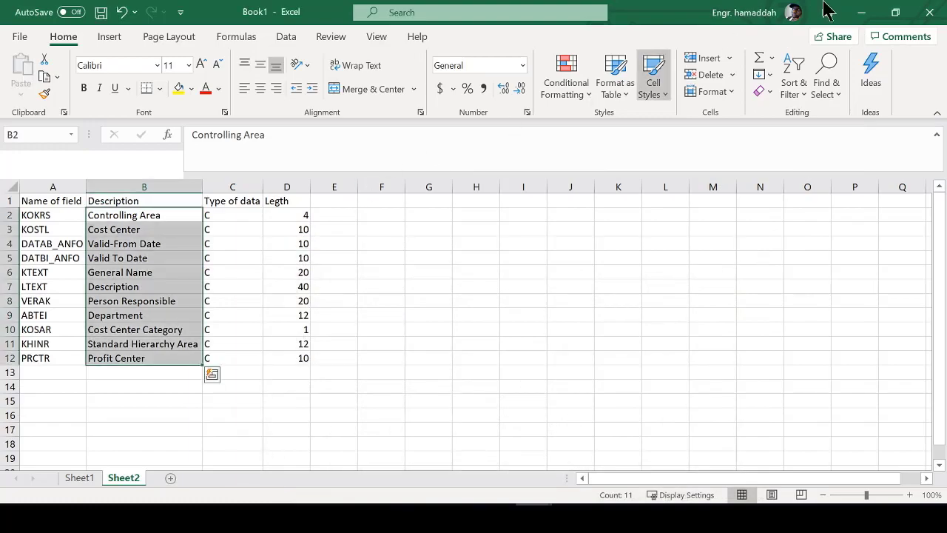
Step: Choose cost center upload12.txt from Downloads as the On the PC (Frontend) legacy file
{"action": "left_click", "coordinate": [863, 12]}
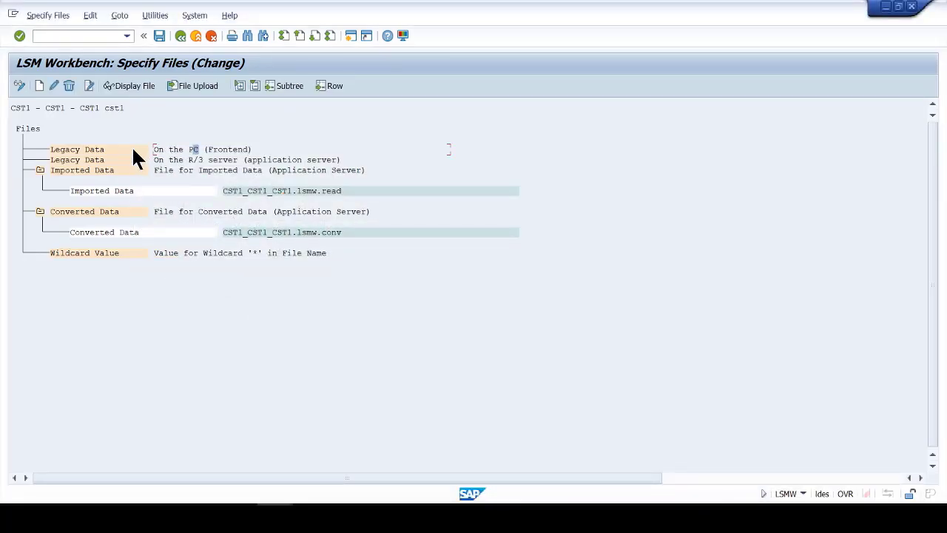
{"action": "double_click", "coordinate": [176, 151]}
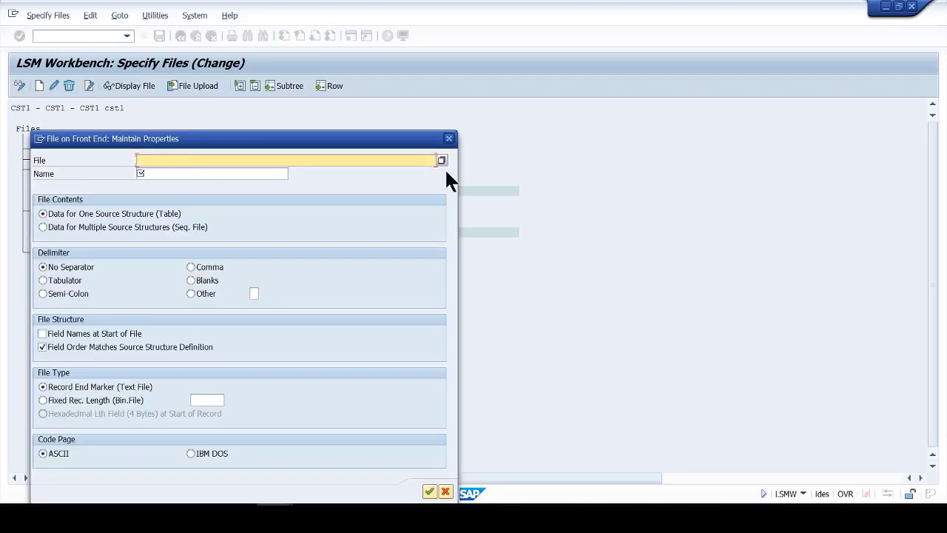
{"action": "left_click", "coordinate": [443, 160]}
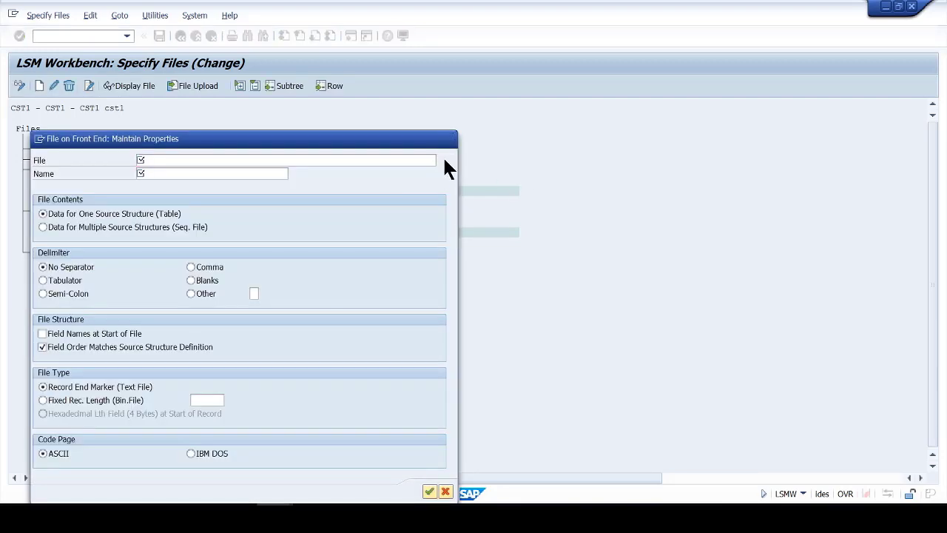
{"action": "left_click", "coordinate": [188, 210]}
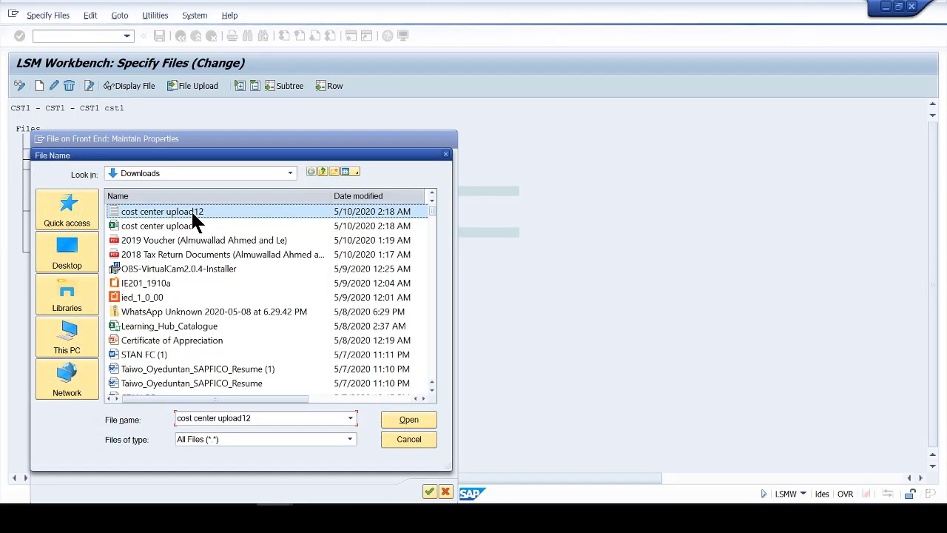
{"action": "double_click", "coordinate": [191, 211]}
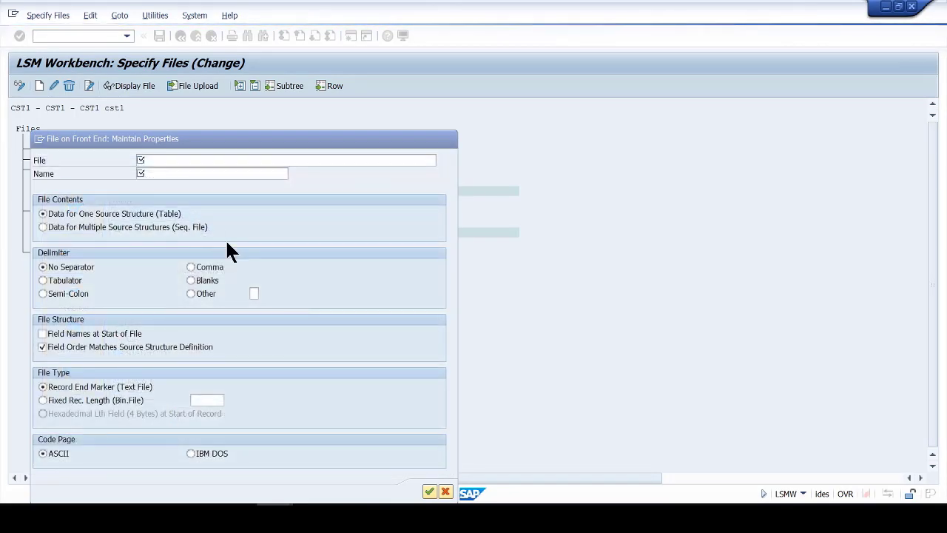
Step: Name it 'upload file 12', set Tabulator delimiter with Field Names at Start of File, and confirm
{"action": "left_click", "coordinate": [245, 175]}
{"action": "type", "text": "upl"}
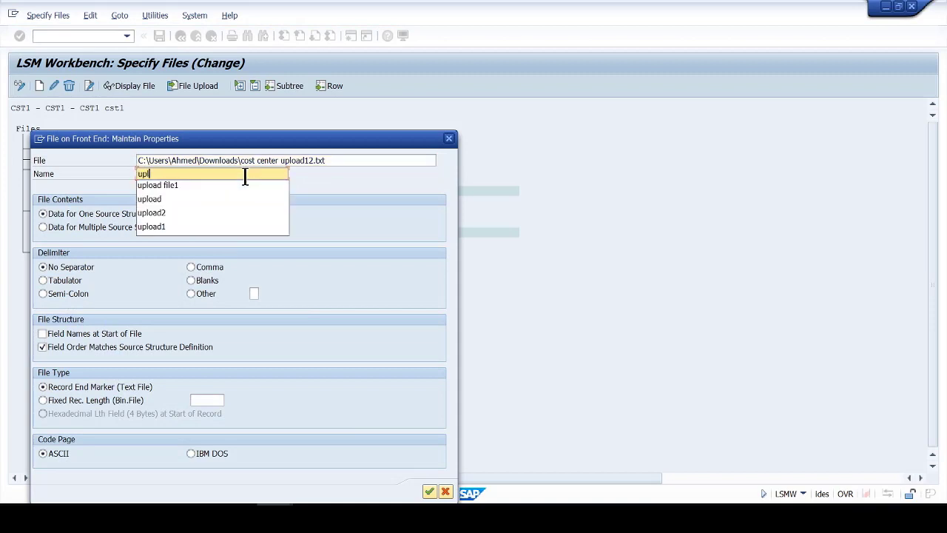
{"action": "type", "text": "oad fil"}
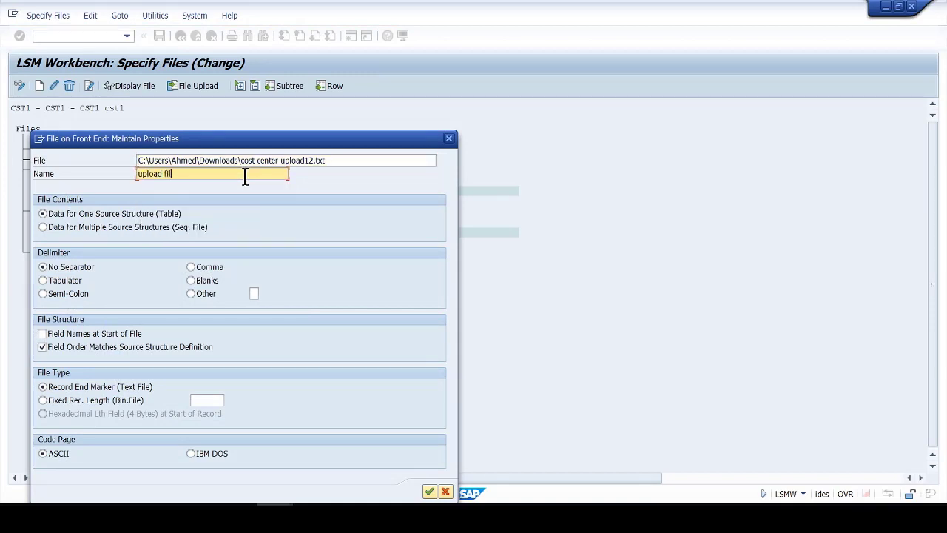
{"action": "type", "text": "e 12"}
{"action": "left_click", "coordinate": [52, 280]}
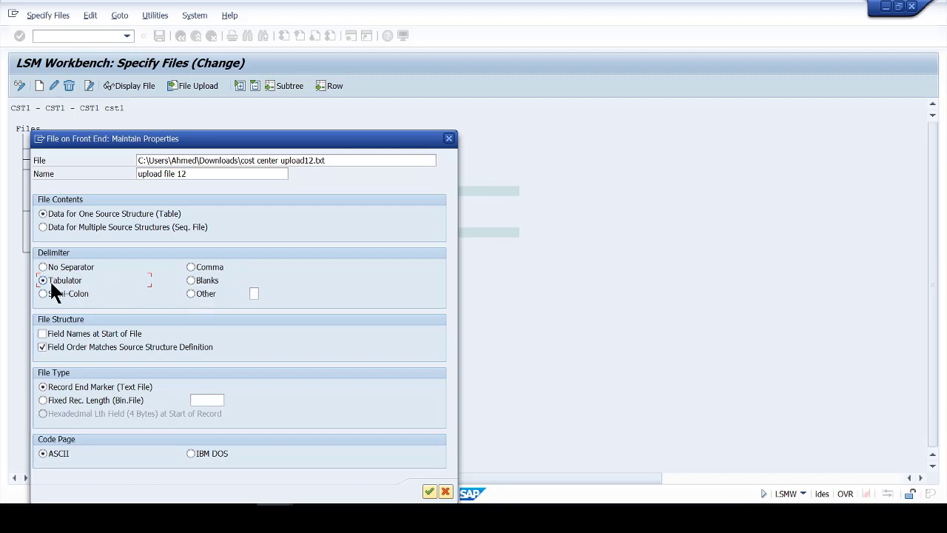
{"action": "left_click", "coordinate": [45, 333]}
{"action": "left_click_drag", "start_coordinate": [213, 138], "coordinate": [222, 99]}
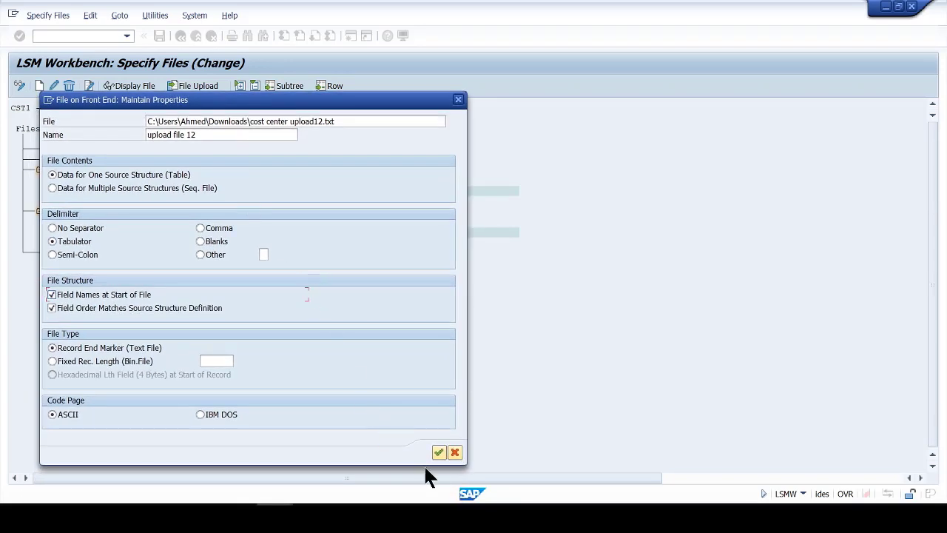
{"action": "left_click", "coordinate": [439, 452]}
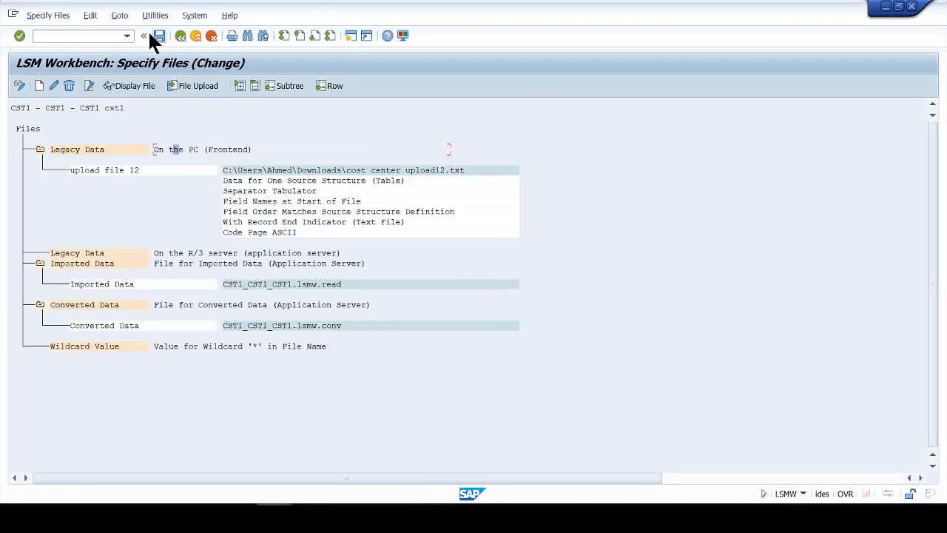
Step: Save the file specification, review the Object Overview as a table, and return to the process steps
{"action": "left_click", "coordinate": [159, 35]}
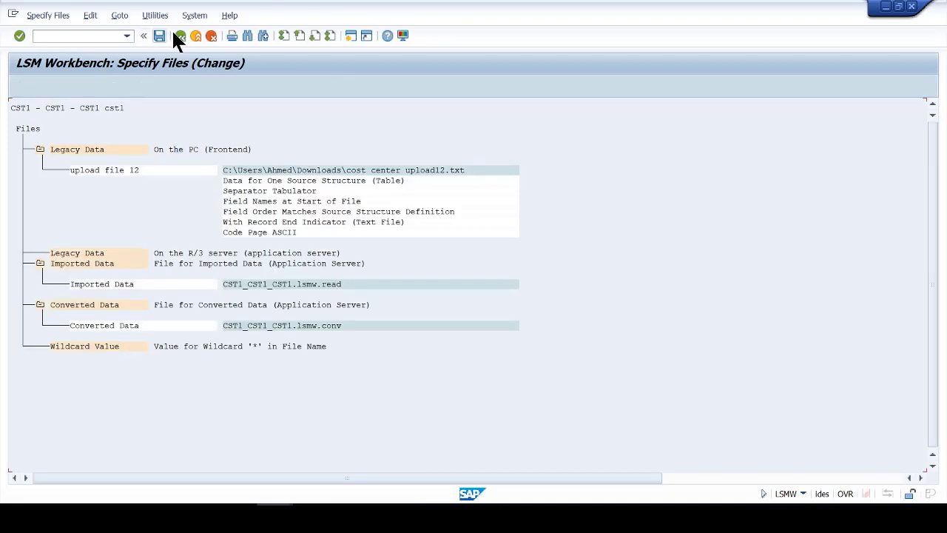
{"action": "left_click", "coordinate": [180, 35]}
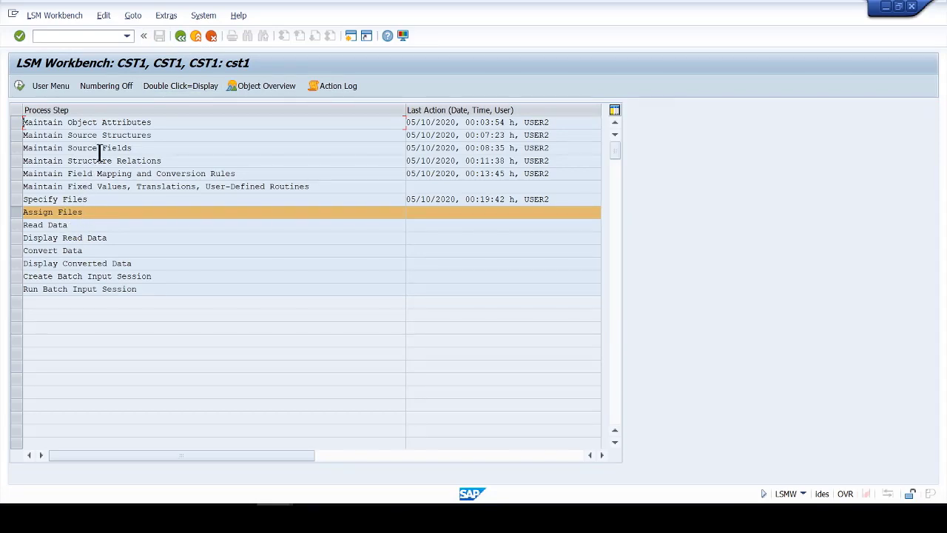
{"action": "left_click", "coordinate": [265, 83]}
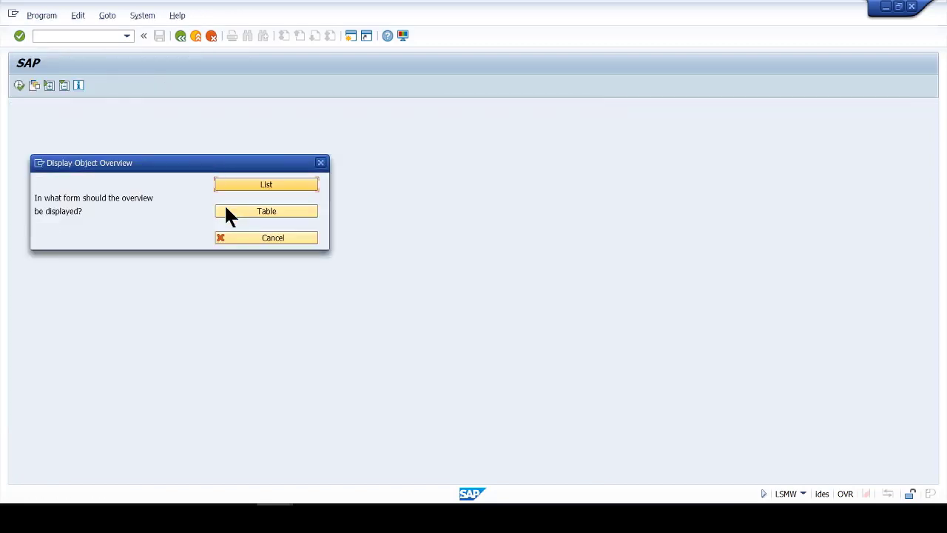
{"action": "left_click", "coordinate": [244, 211]}
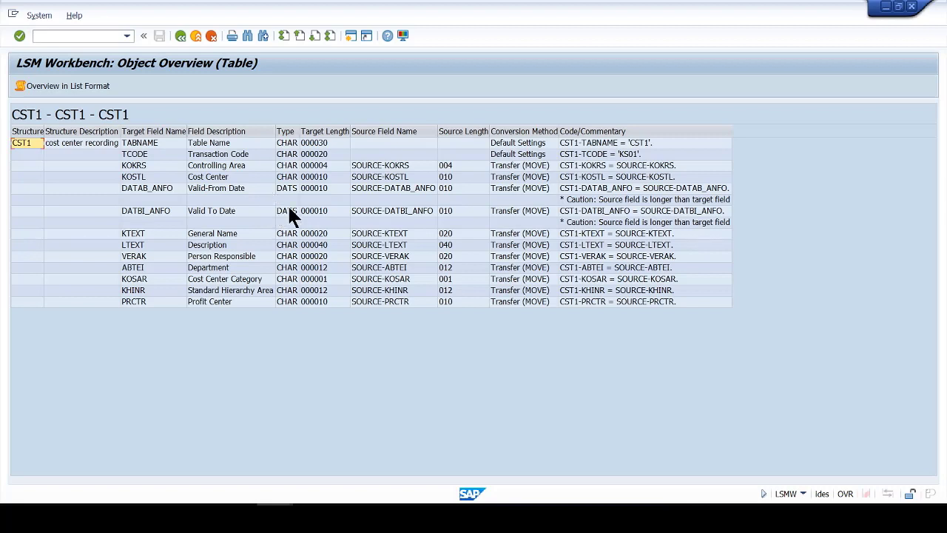
{"action": "left_click", "coordinate": [181, 35]}
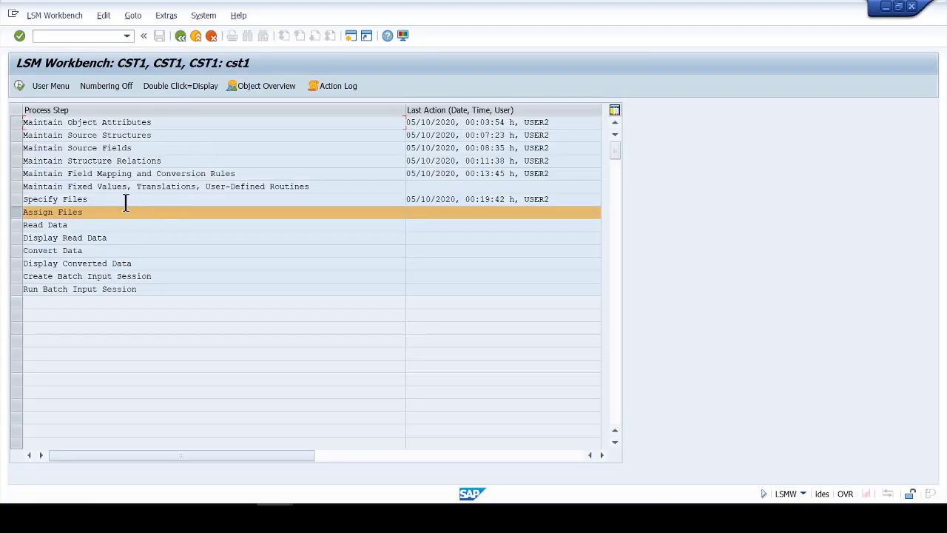